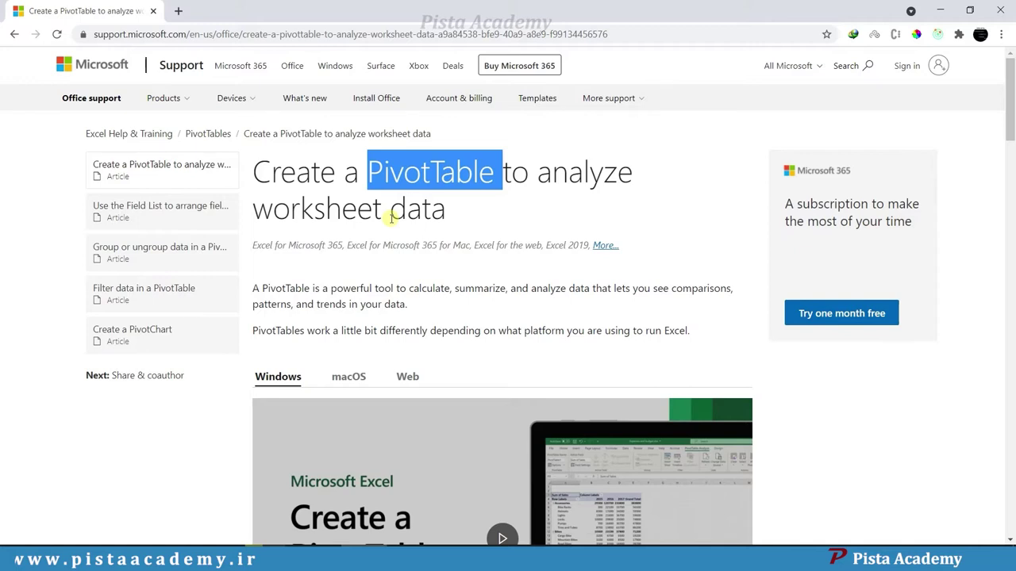
Switch to the IMDb movie workbook in Excel and create a PivotTable on a new worksheet from the range $A$1:$R$3726.
{"action": "left_click", "coordinate": [702, 560]}
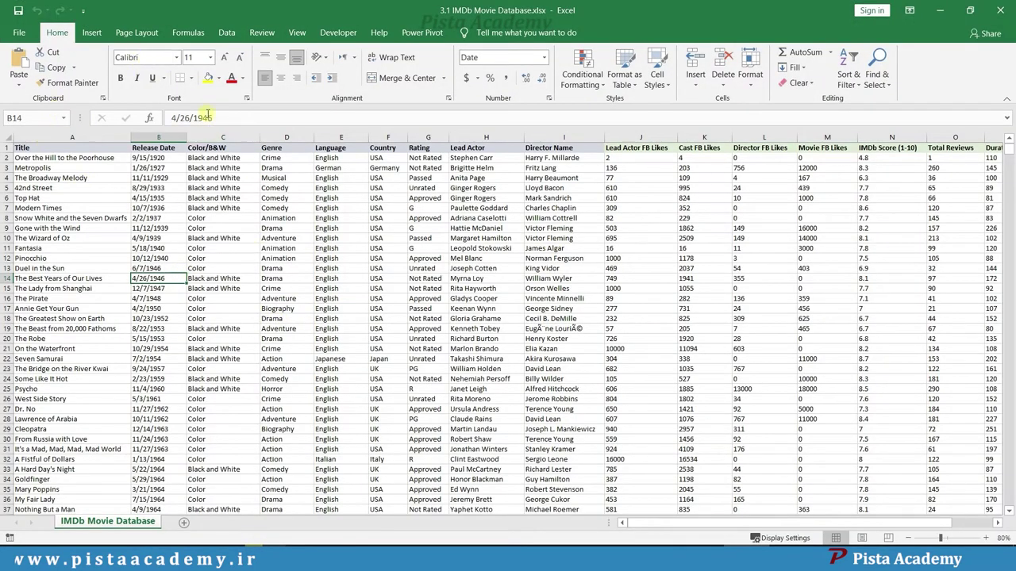
{"action": "left_click", "coordinate": [92, 32]}
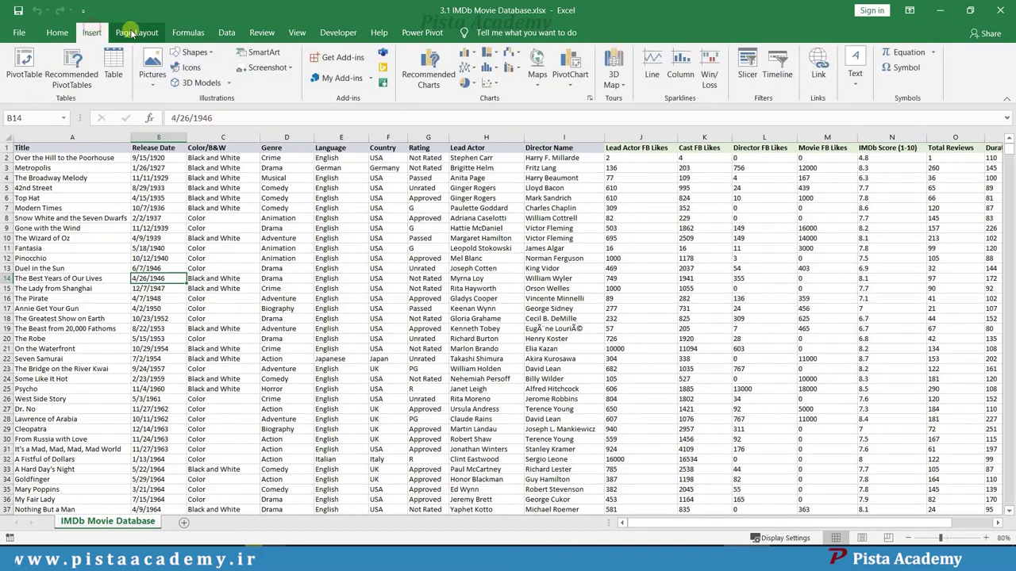
{"action": "left_click", "coordinate": [22, 62]}
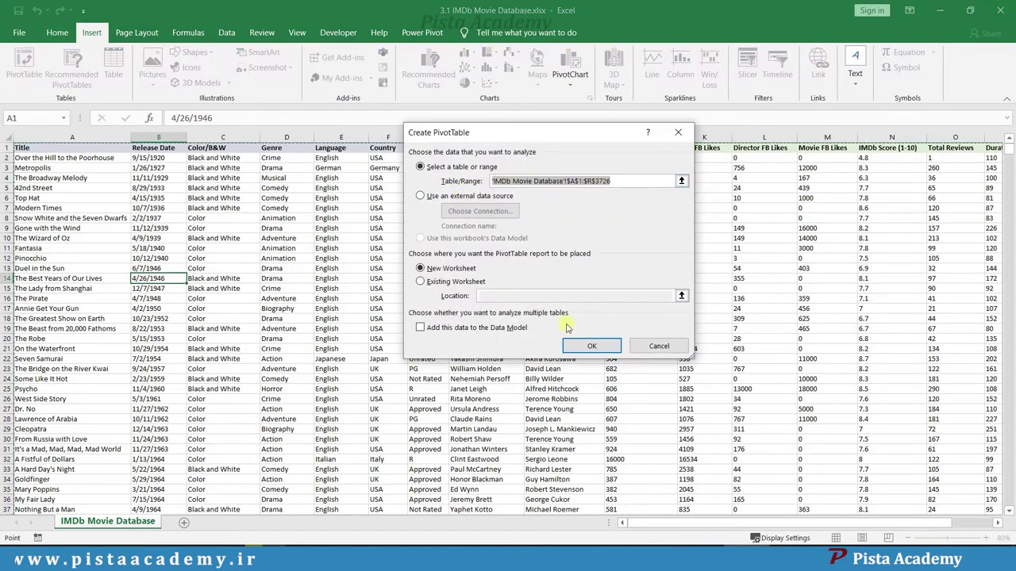
{"action": "left_click", "coordinate": [591, 346]}
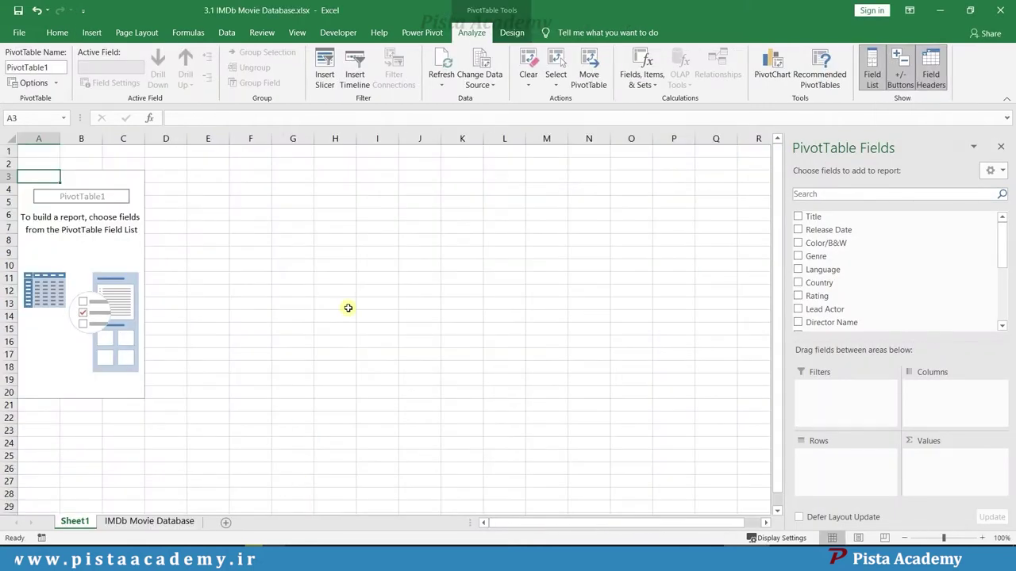
Lay out the PivotTable with Title as rows, Gross Revenue as summed values, and Language and Country as filters.
{"action": "left_click_drag", "start_coordinate": [803, 222], "coordinate": [832, 468]}
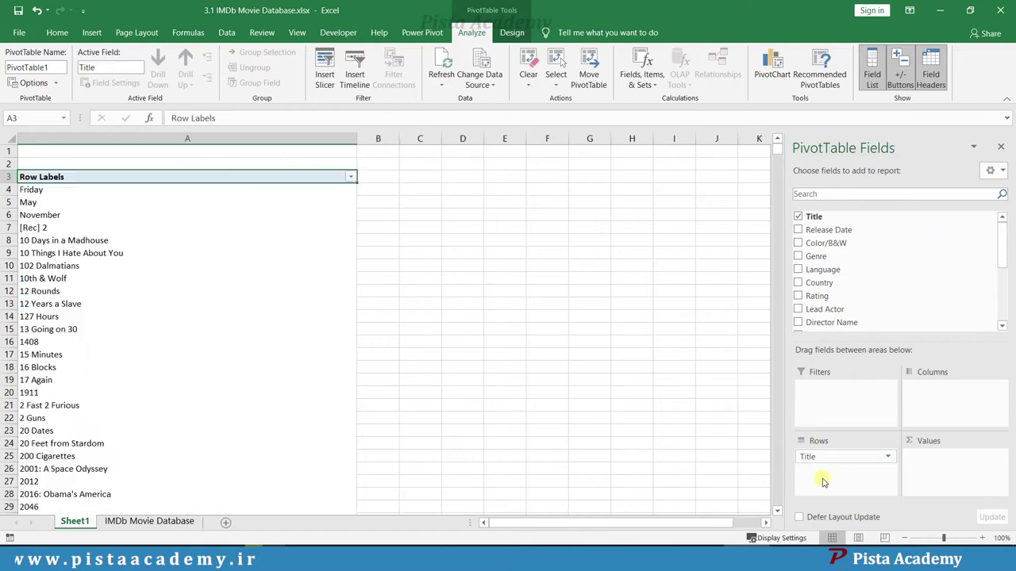
{"action": "left_click_drag", "start_coordinate": [1000, 256], "coordinate": [935, 314]}
{"action": "left_click_drag", "start_coordinate": [857, 293], "coordinate": [944, 460]}
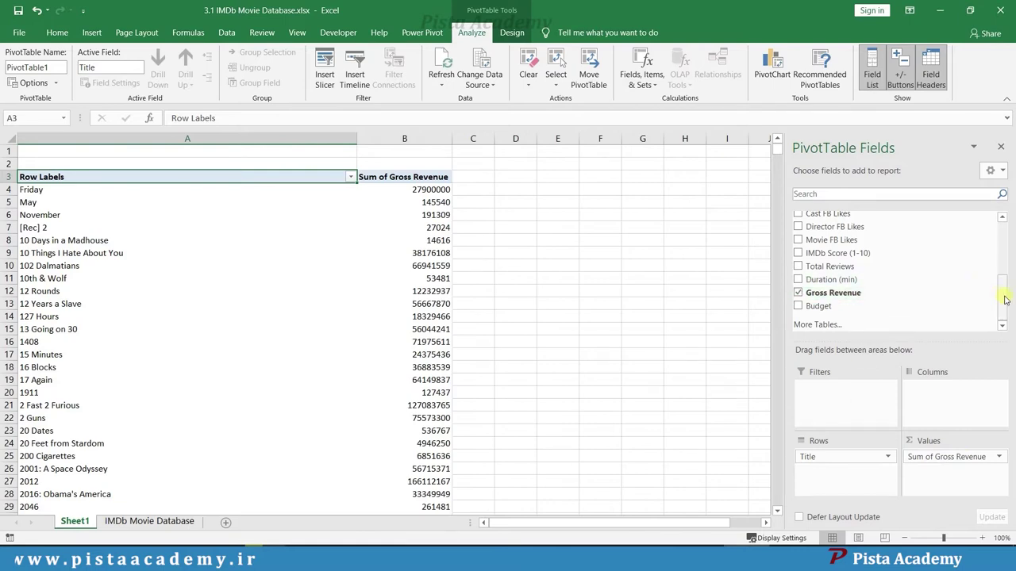
{"action": "left_click_drag", "start_coordinate": [1004, 293], "coordinate": [988, 211]}
{"action": "left_click_drag", "start_coordinate": [848, 270], "coordinate": [846, 388]}
{"action": "left_click_drag", "start_coordinate": [835, 287], "coordinate": [840, 401]}
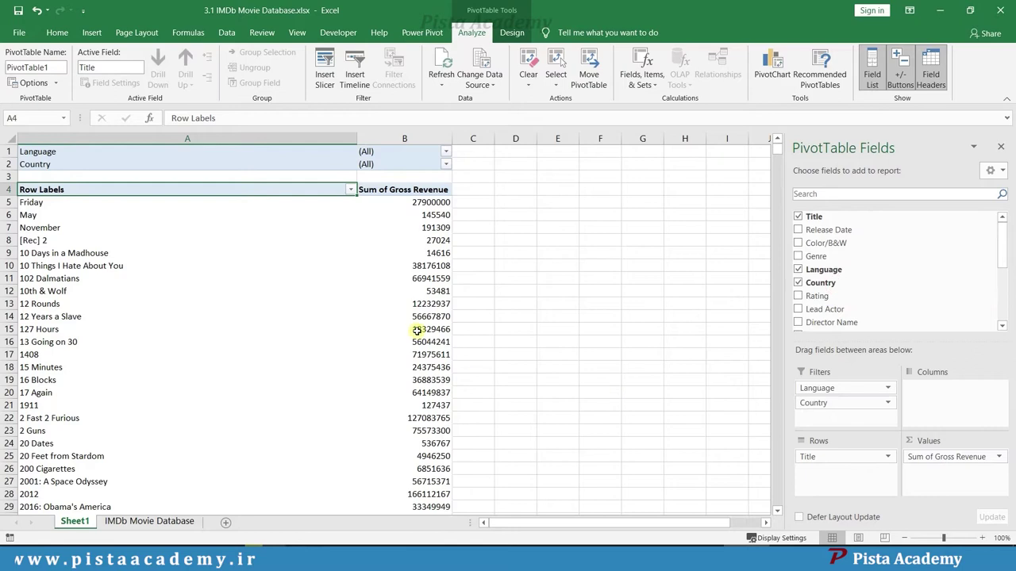
Look through the PivotTable's movie titles down to the Grand Total row.
{"action": "left_click_drag", "start_coordinate": [776, 149], "coordinate": [312, 323]}
{"action": "key", "text": "Down"}
{"action": "key", "text": "Down"}
{"action": "key", "text": "Down"}
{"action": "key", "text": "Down"}
{"action": "key", "text": "Down"}
{"action": "key", "text": "Down"}
{"action": "key", "text": "Down"}
{"action": "key", "text": "Down"}
{"action": "key", "text": "Down"}
{"action": "key", "text": "Down"}
{"action": "key", "text": "Down"}
{"action": "key", "text": "Down"}
{"action": "key", "text": "Down"}
{"action": "key", "text": "Down"}
{"action": "key", "text": "Down"}
{"action": "key", "text": "Down"}
{"action": "key", "text": "Down"}
{"action": "key", "text": "Down"}
{"action": "key", "text": "Down"}
{"action": "key", "text": "Down"}
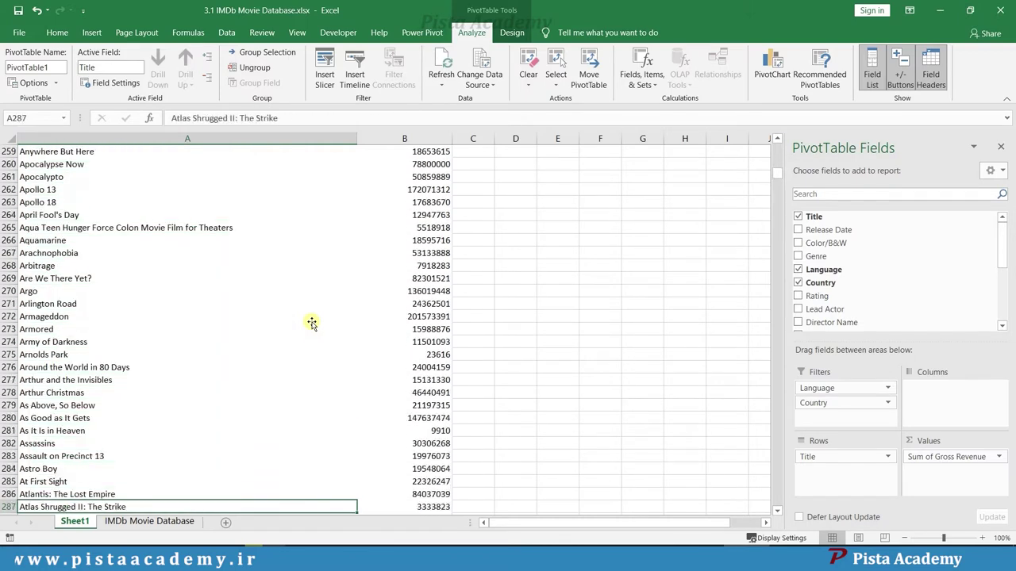
{"action": "key", "text": "Down"}
{"action": "key", "text": "Down"}
{"action": "key", "text": "Down"}
{"action": "key", "text": "Down"}
{"action": "key", "text": "Down"}
{"action": "key", "text": "Down"}
{"action": "key", "text": "Down"}
{"action": "key", "text": "Down"}
{"action": "key", "text": "Down"}
{"action": "key", "text": "Down"}
{"action": "key", "text": "Down"}
{"action": "key", "text": "Down"}
{"action": "key", "text": "Down"}
{"action": "key", "text": "Down"}
{"action": "key", "text": "Down"}
{"action": "key", "text": "Down"}
{"action": "key", "text": "Down"}
{"action": "key", "text": "Down"}
{"action": "key", "text": "Down"}
{"action": "key", "text": "Down"}
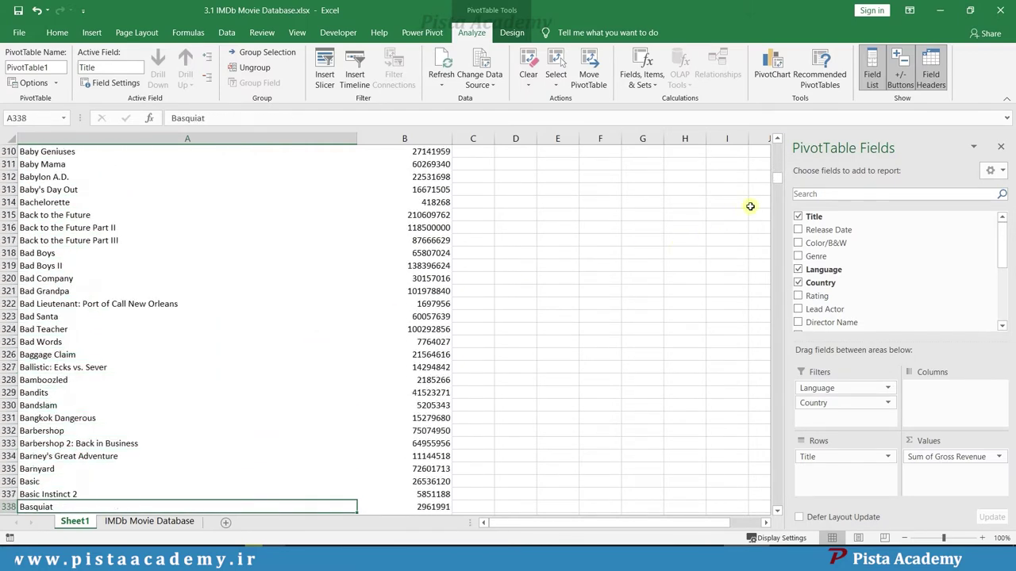
{"action": "left_click_drag", "start_coordinate": [777, 176], "coordinate": [775, 502]}
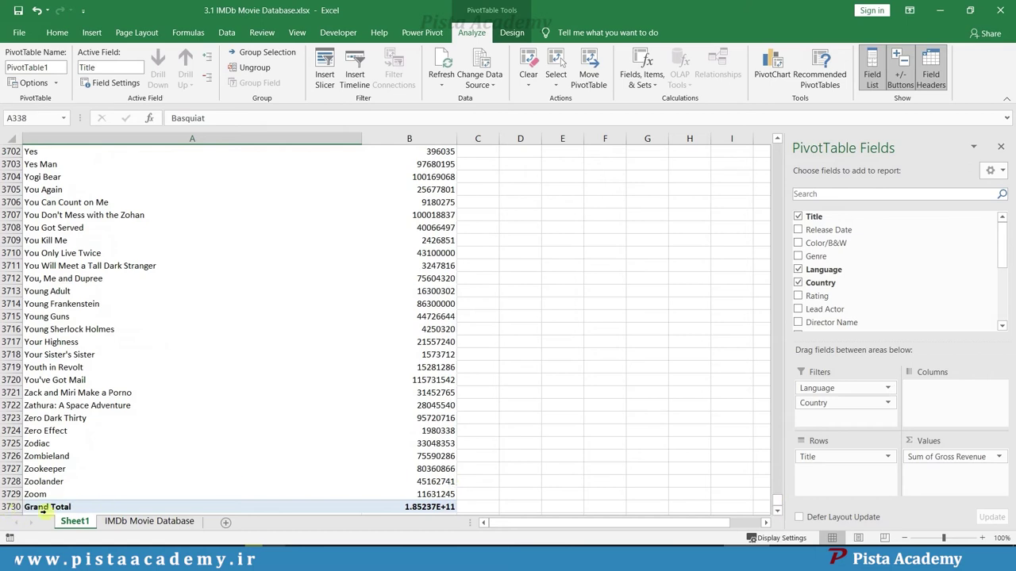
{"action": "left_click", "coordinate": [71, 495]}
{"action": "left_click", "coordinate": [72, 505]}
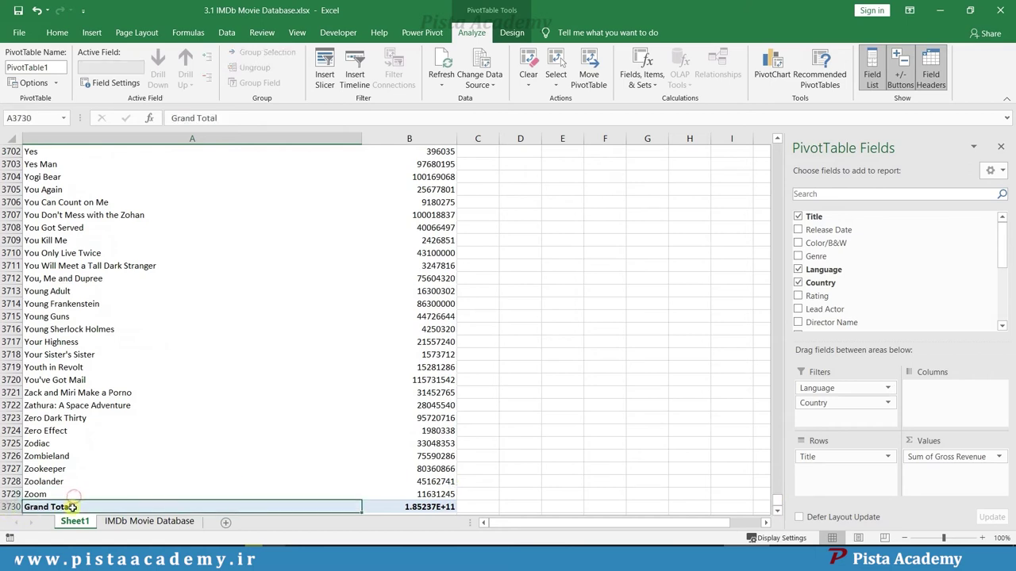
Compare the last rows of the IMDb Movie Database sheet with the last title rows of the PivotTable on Sheet1.
{"action": "left_click", "coordinate": [146, 523]}
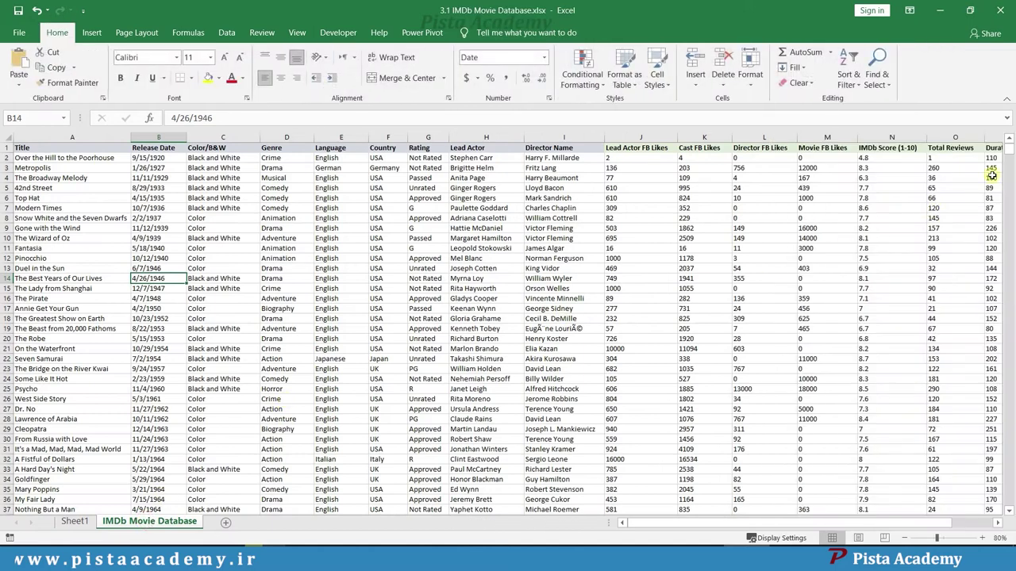
{"action": "left_click_drag", "start_coordinate": [1010, 156], "coordinate": [1003, 516]}
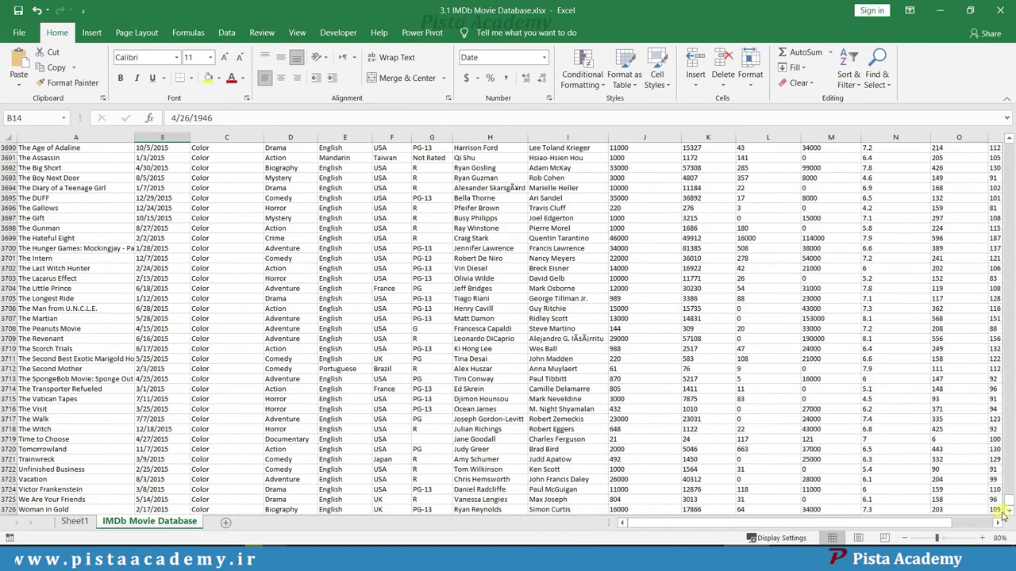
{"action": "scroll", "coordinate": [1008, 514], "scroll_direction": "down", "scroll_amount": 3}
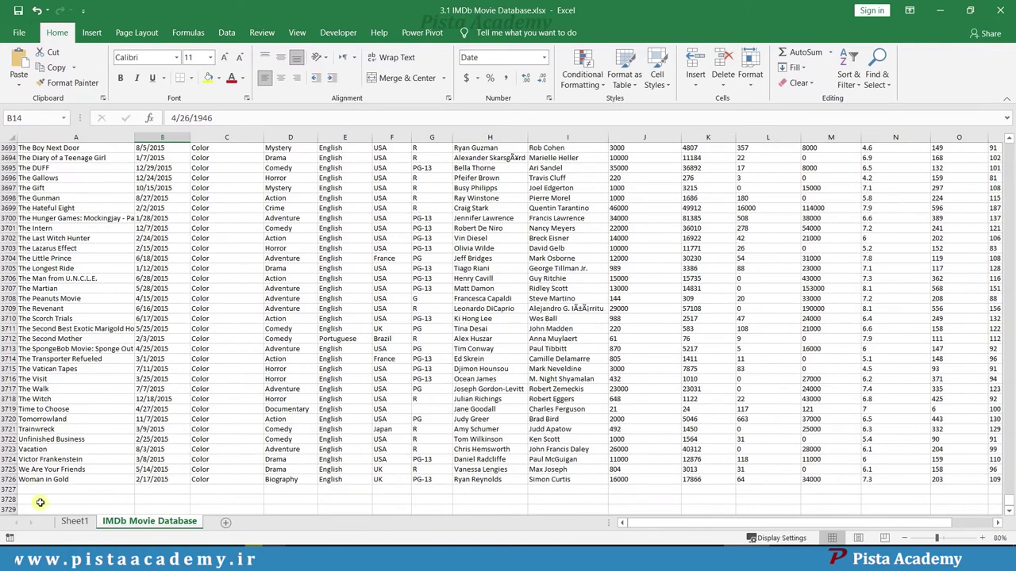
{"action": "left_click", "coordinate": [65, 521]}
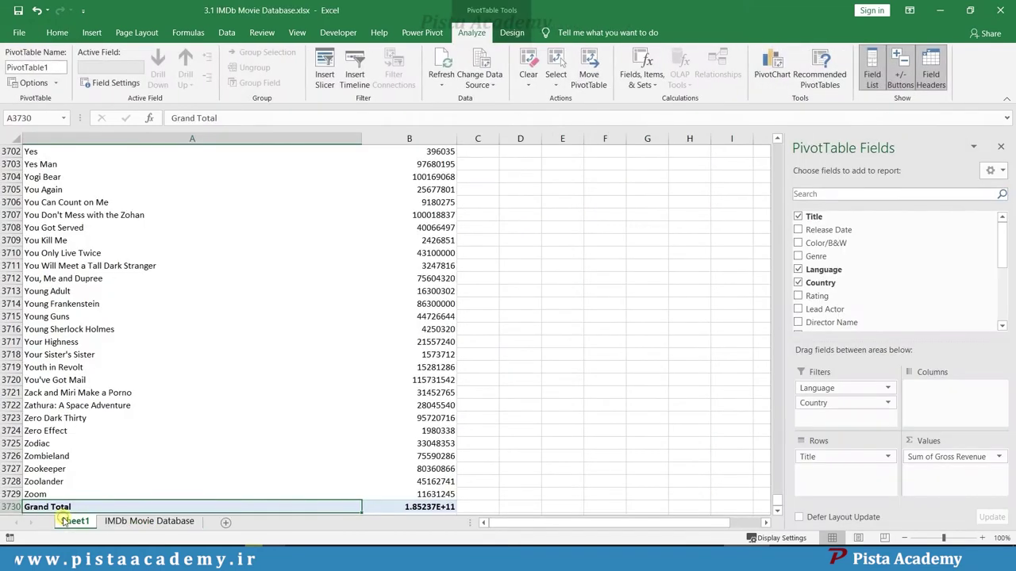
{"action": "left_click", "coordinate": [49, 499]}
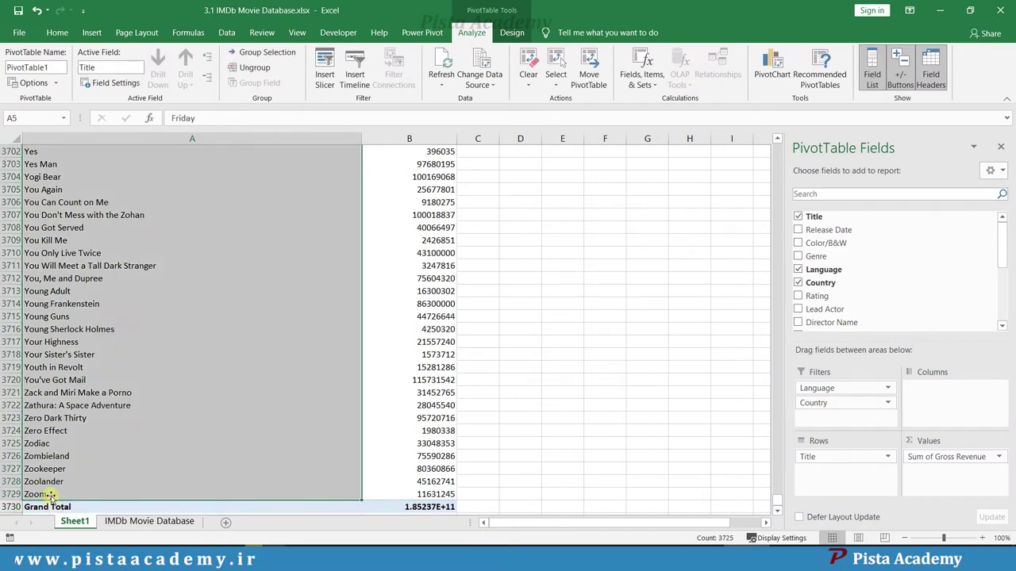
{"action": "left_click", "coordinate": [49, 496]}
{"action": "key", "text": "Down"}
{"action": "key", "text": "Down"}
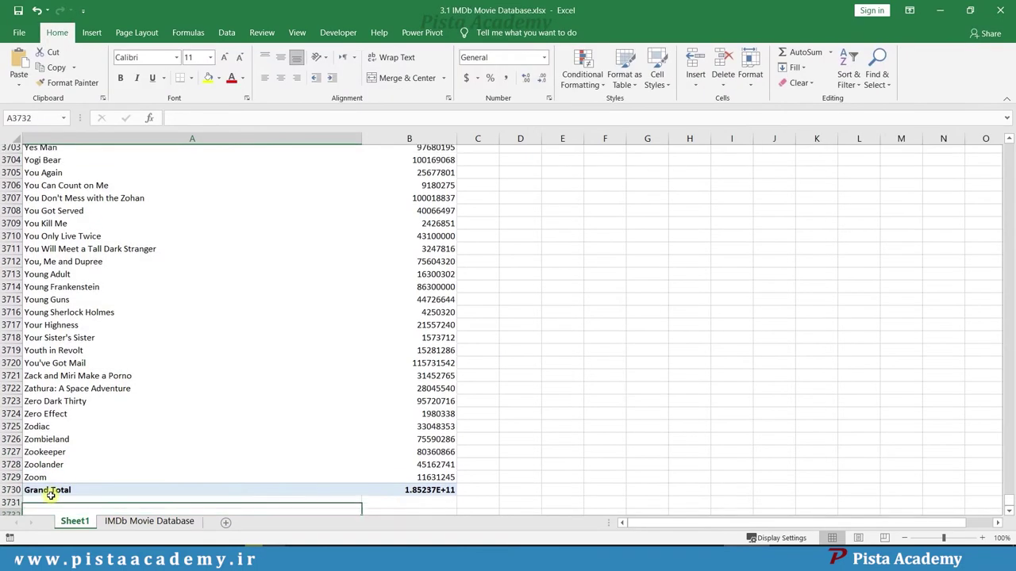
{"action": "left_click", "coordinate": [44, 469]}
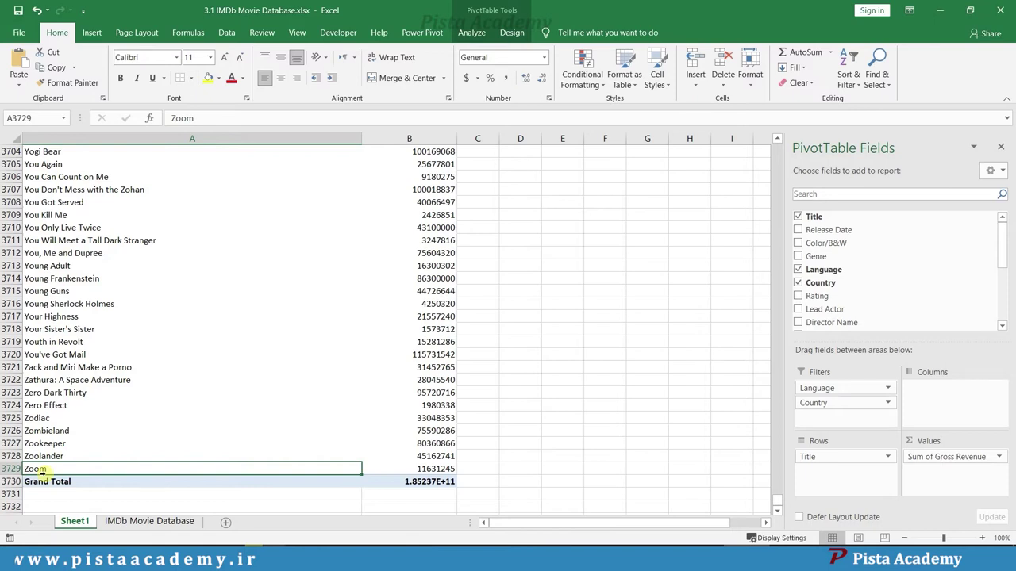
Search the IMDb Movie Database sheet for the title "Zoom", the last movie listed in the PivotTable.
{"action": "left_click", "coordinate": [147, 522]}
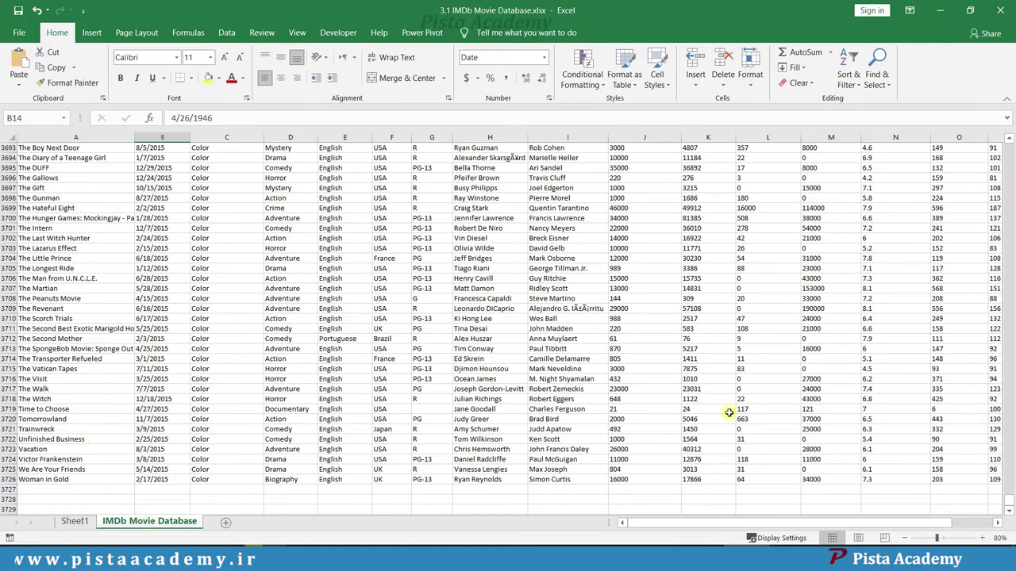
{"action": "left_click_drag", "start_coordinate": [1008, 498], "coordinate": [942, 138]}
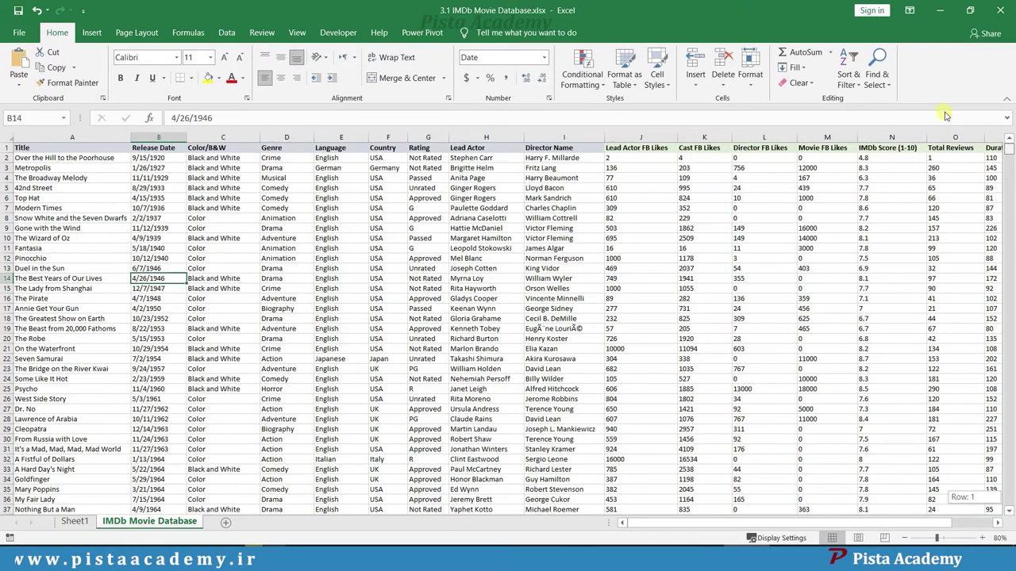
{"action": "left_click", "coordinate": [68, 188]}
{"action": "left_click_drag", "start_coordinate": [62, 156], "coordinate": [30, 454]}
{"action": "key", "text": "ctrl+f"}
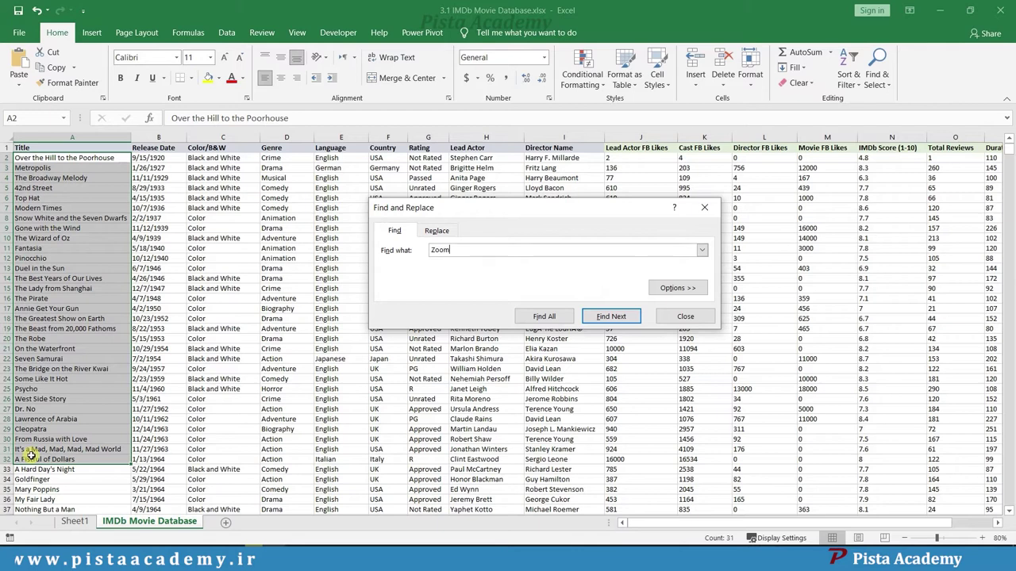
{"action": "left_click", "coordinate": [79, 524]}
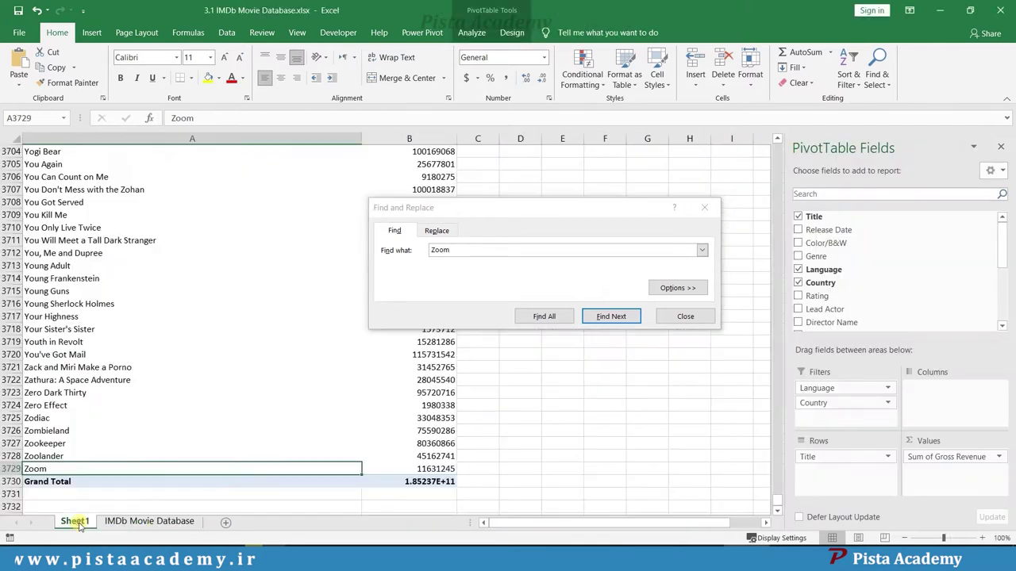
{"action": "left_click", "coordinate": [131, 522]}
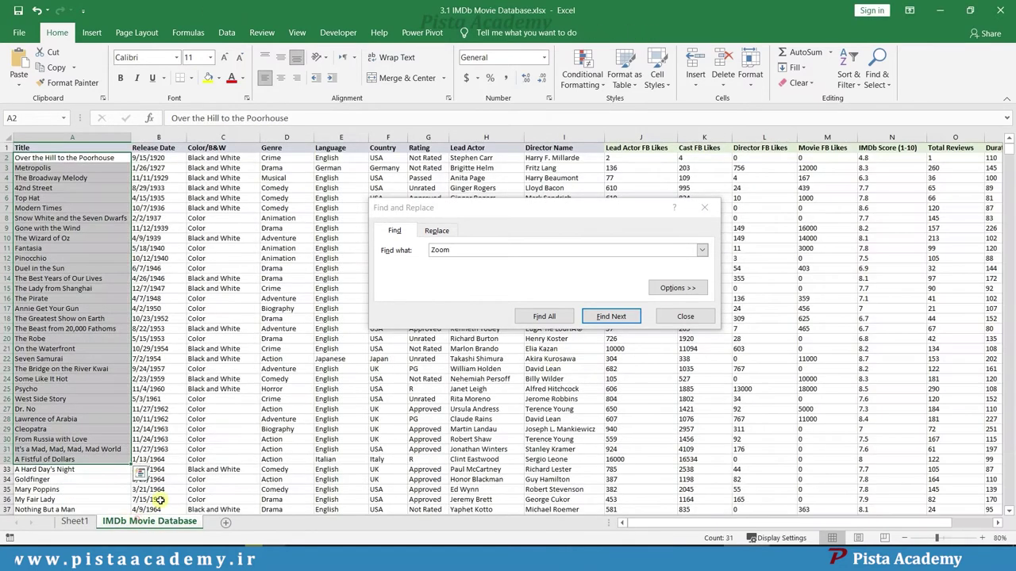
{"action": "left_click", "coordinate": [629, 325]}
{"action": "left_click", "coordinate": [625, 319]}
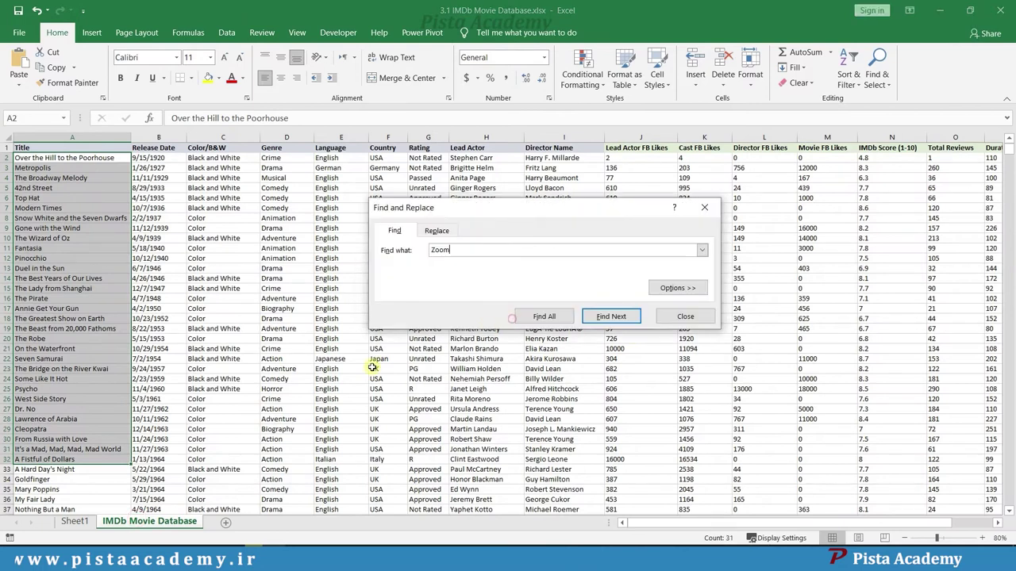
{"action": "left_click", "coordinate": [312, 388]}
{"action": "left_click", "coordinate": [607, 318]}
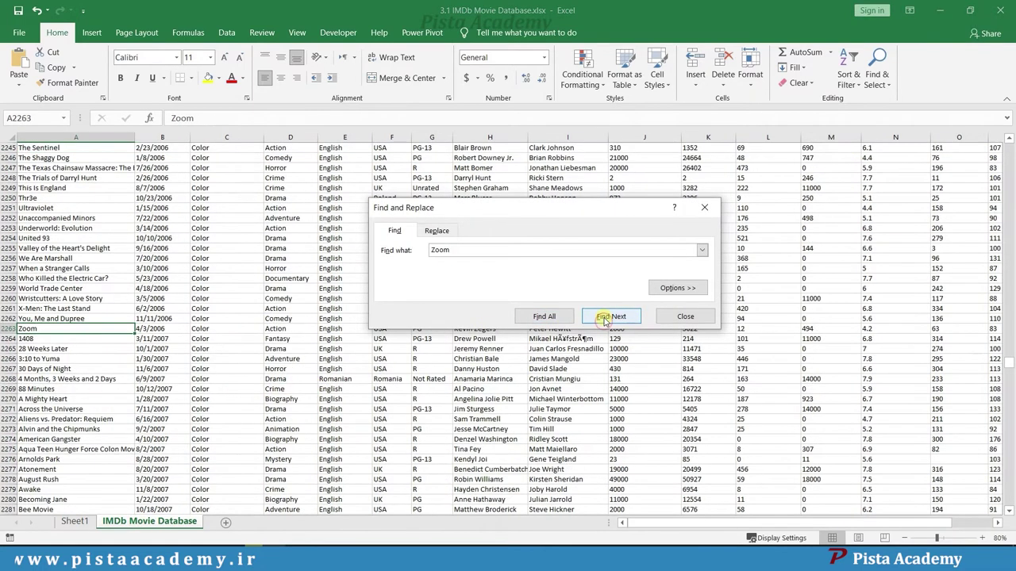
{"action": "left_click", "coordinate": [668, 315]}
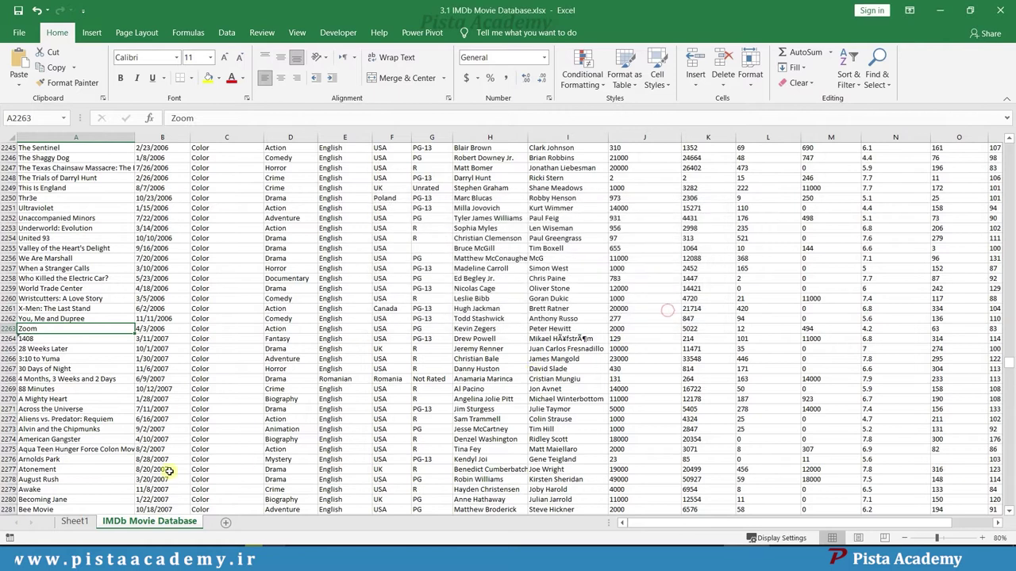
Add the titles "sample 1" and "sample 2" in cells A3727 and A3728, directly below the last movie in the source data.
{"action": "left_click_drag", "start_coordinate": [1009, 368], "coordinate": [1008, 465]}
{"action": "left_click", "coordinate": [10, 509]}
{"action": "key", "text": "Down"}
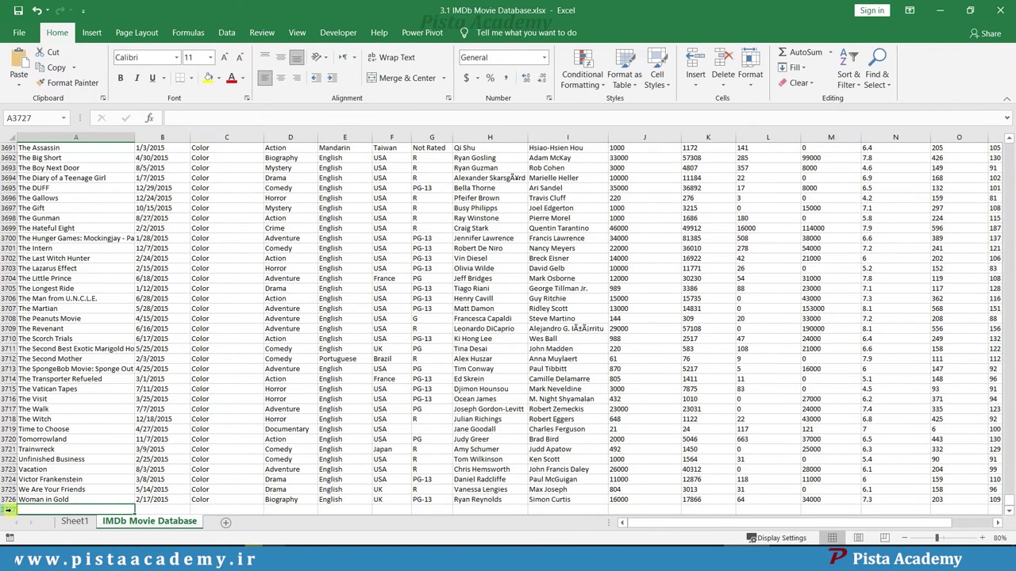
{"action": "type", "text": "sampl"}
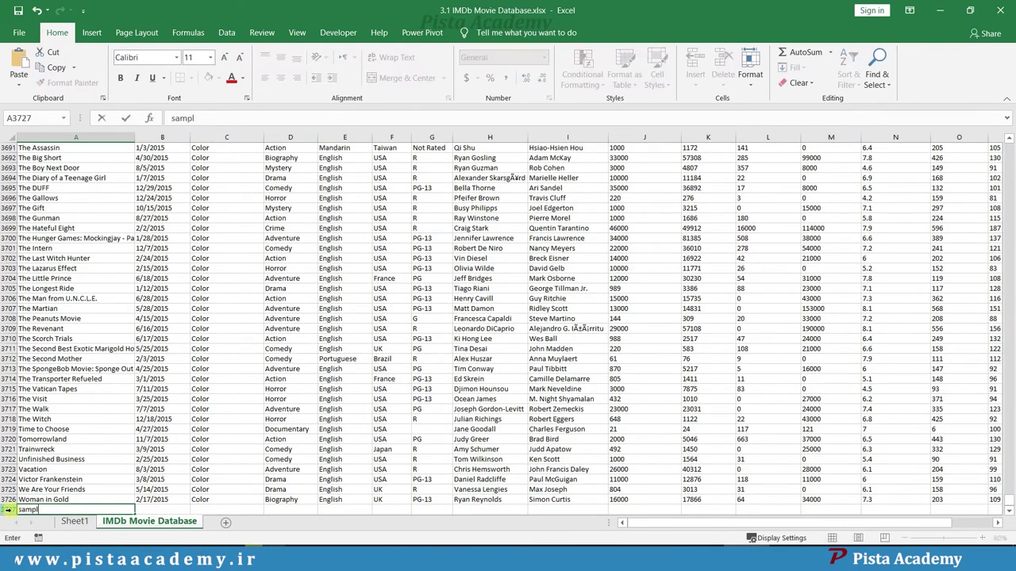
{"action": "type", "text": "e 1"}
{"action": "key", "text": "Return"}
{"action": "type", "text": "s"}
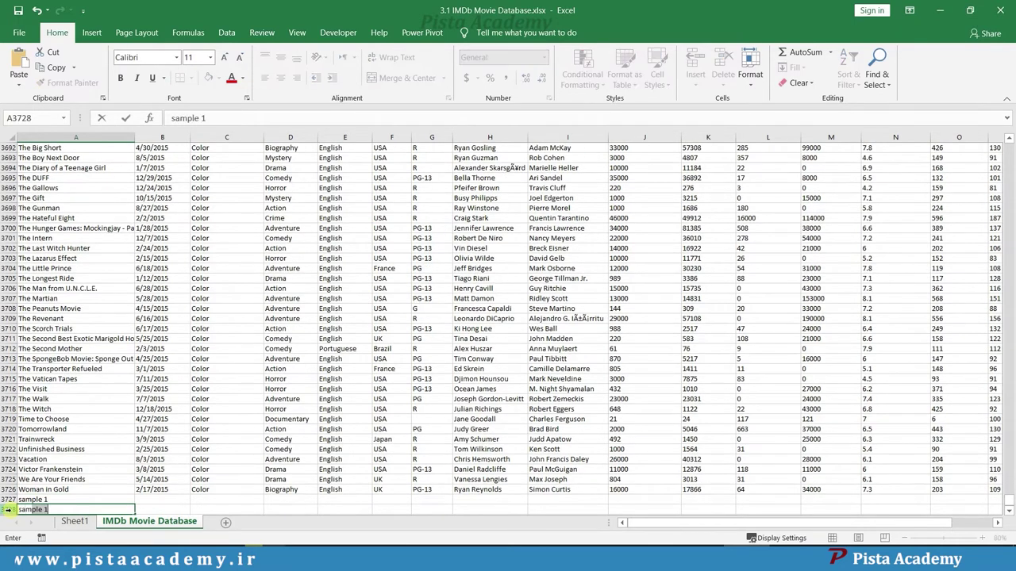
{"action": "key", "text": "Return"}
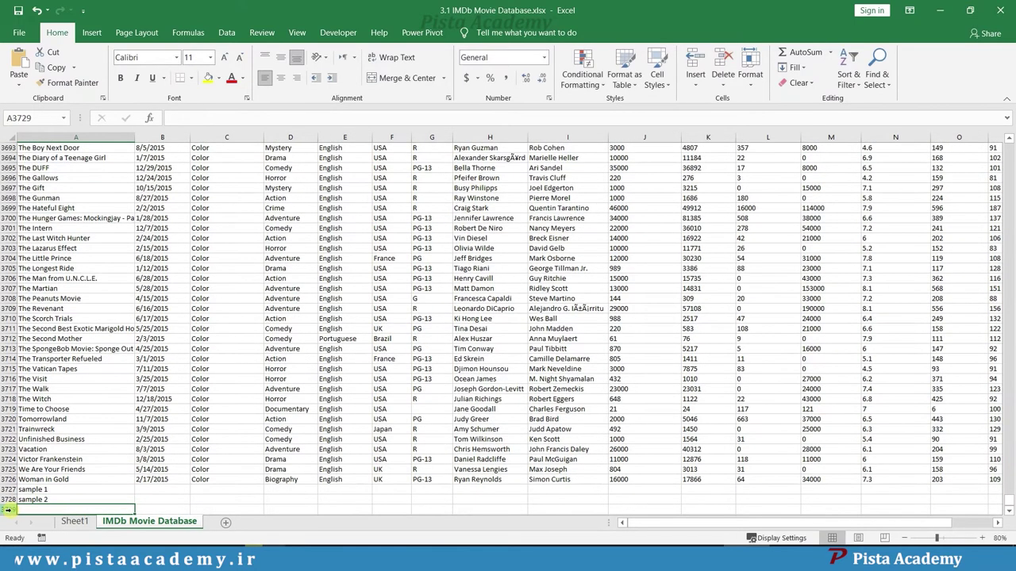
Check the PivotTable on Sheet1 for the added sample titles, and return to the IMDb Movie Database sheet.
{"action": "left_click", "coordinate": [75, 522]}
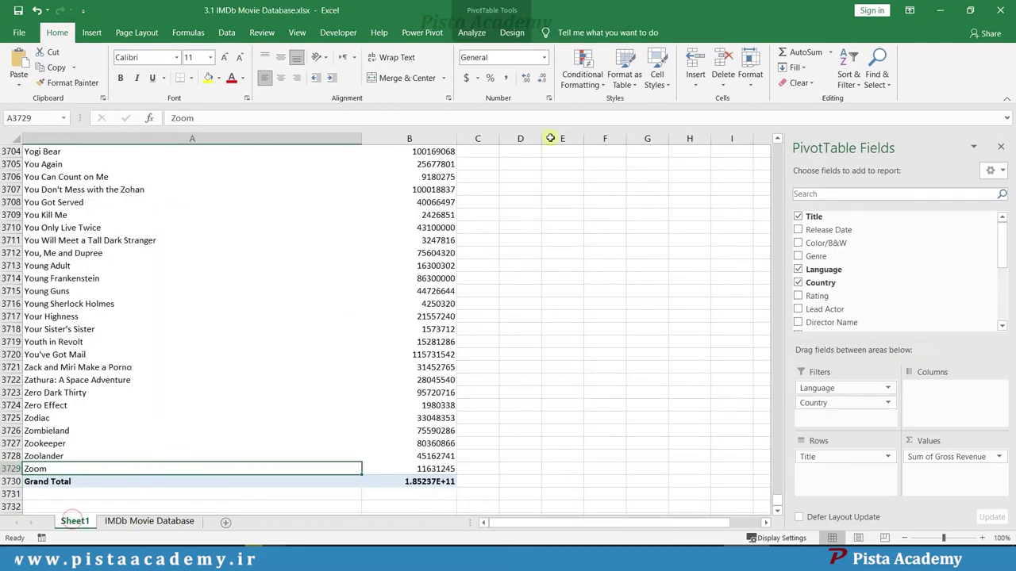
{"action": "left_click", "coordinate": [471, 32]}
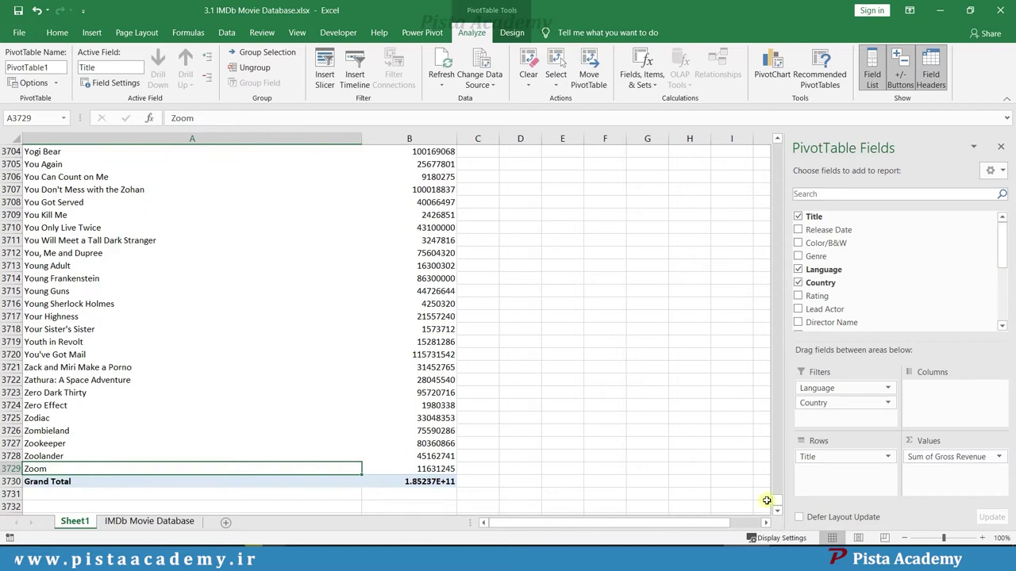
{"action": "left_click_drag", "start_coordinate": [778, 504], "coordinate": [776, 369]}
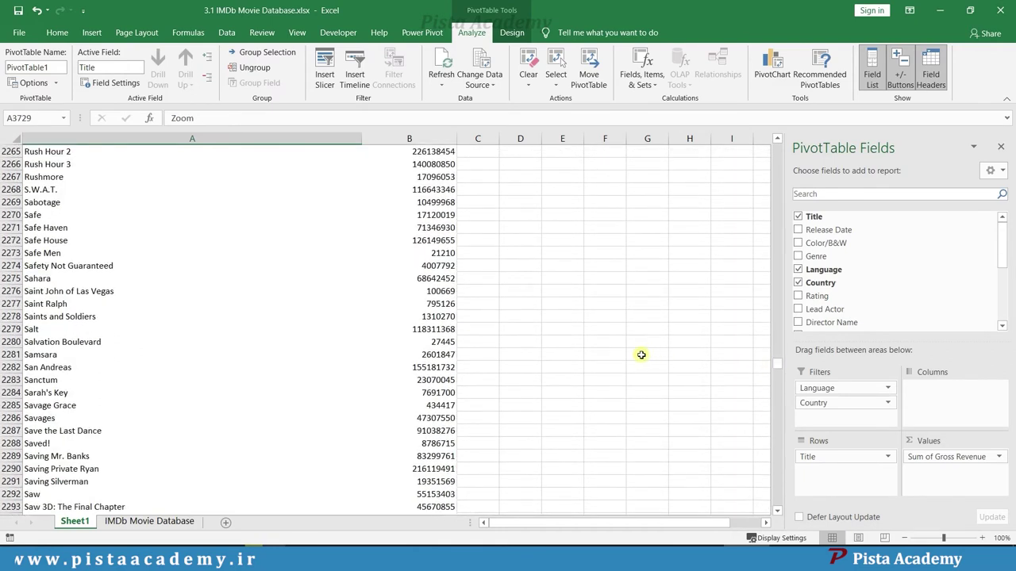
{"action": "mouse_move", "coordinate": [435, 269]}
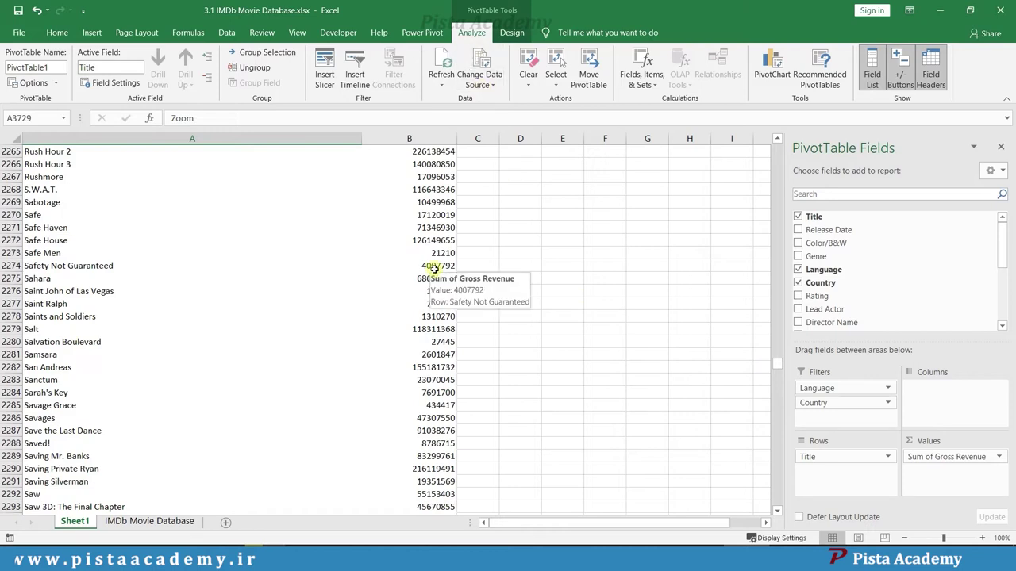
{"action": "left_click", "coordinate": [167, 522]}
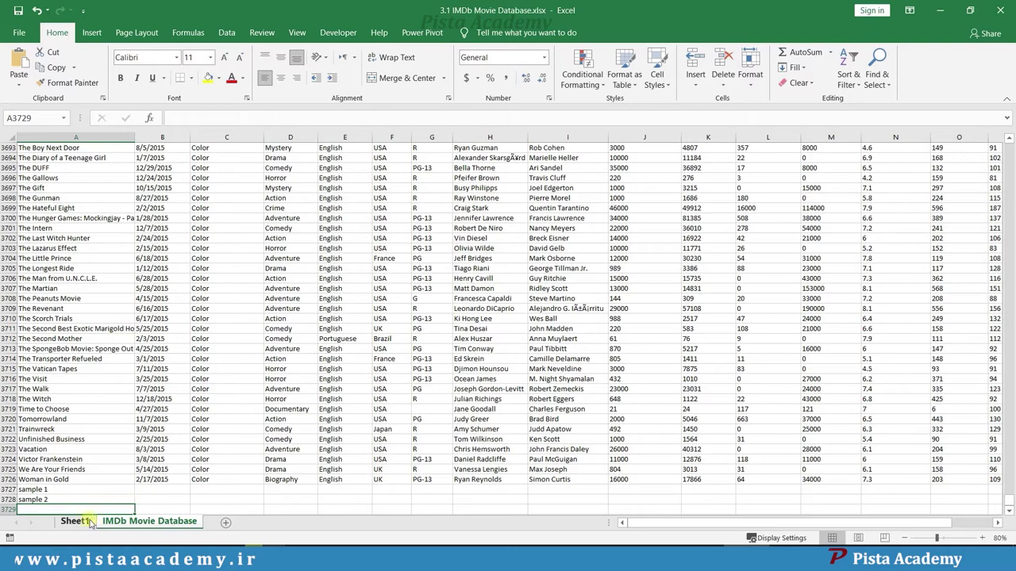
Extend the PivotTable's data source on Sheet1 to 'IMDb Movie Database'!$A$1:$R$3728.
{"action": "left_click", "coordinate": [76, 521]}
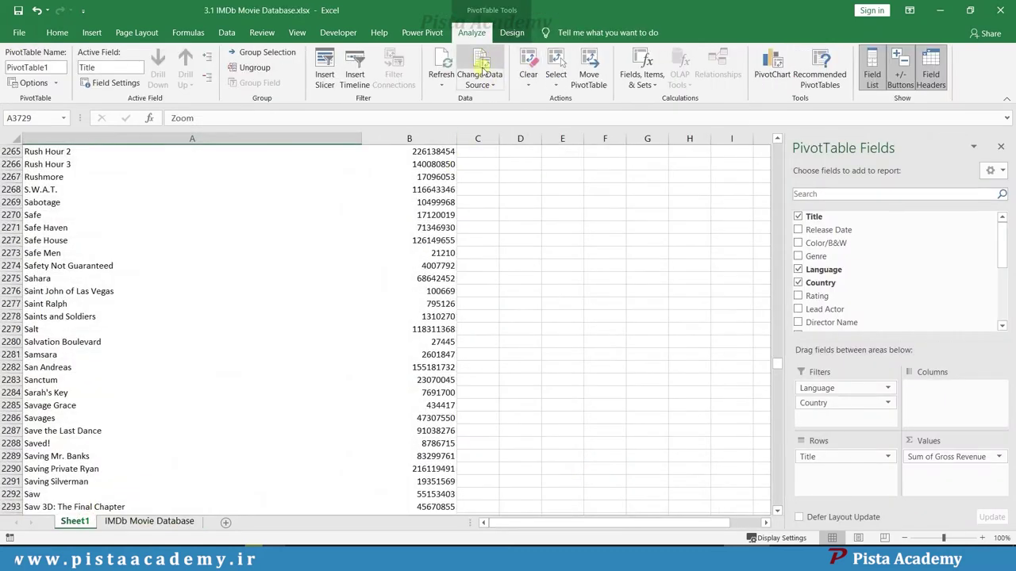
{"action": "left_click", "coordinate": [481, 68]}
{"action": "left_click", "coordinate": [625, 225]}
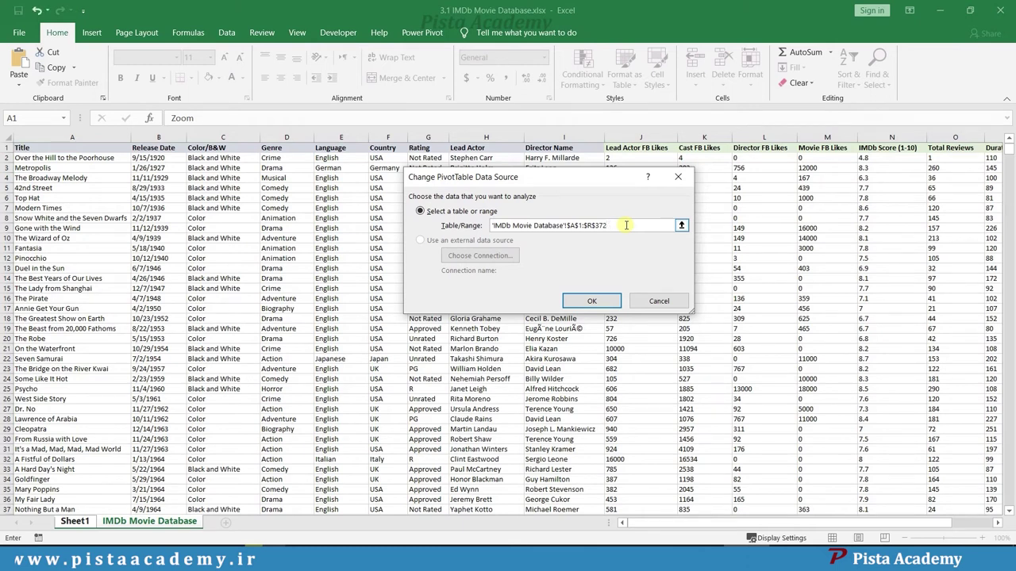
{"action": "left_click", "coordinate": [591, 301]}
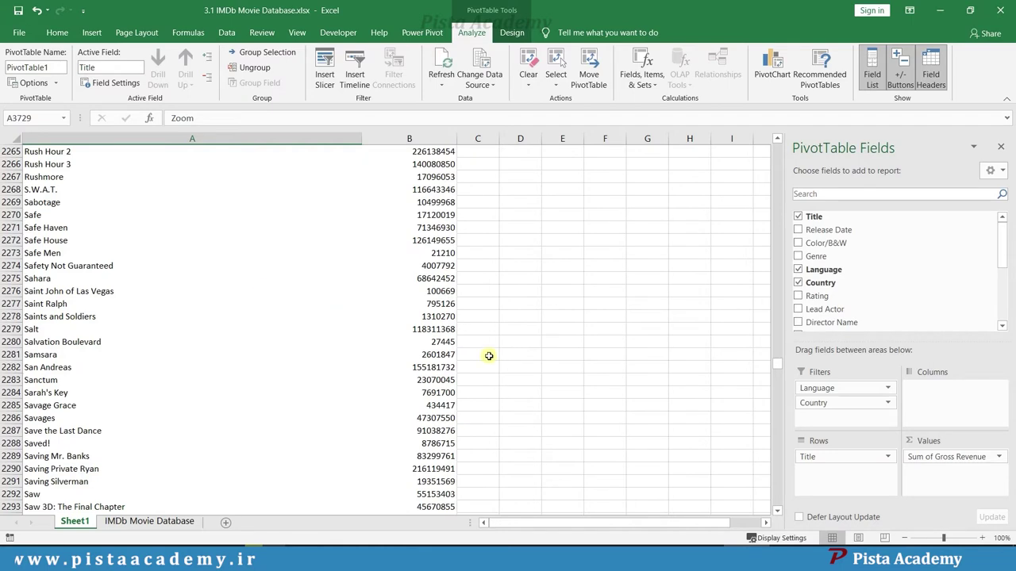
Check the last title rows of the PivotTable for "sample 1" and "sample 2".
{"action": "left_click_drag", "start_coordinate": [777, 365], "coordinate": [767, 512]}
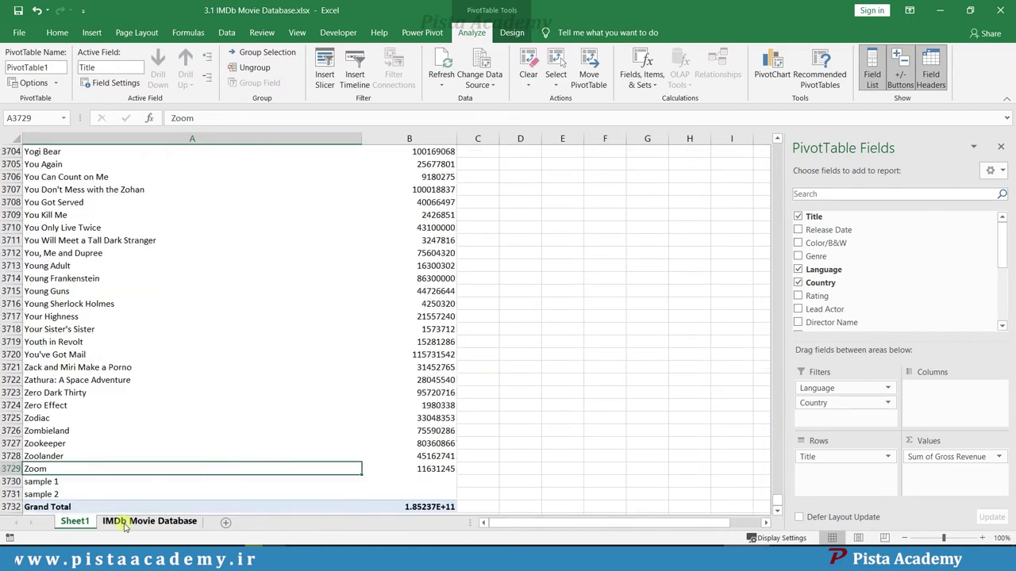
{"action": "left_click", "coordinate": [40, 481]}
{"action": "left_click", "coordinate": [50, 494]}
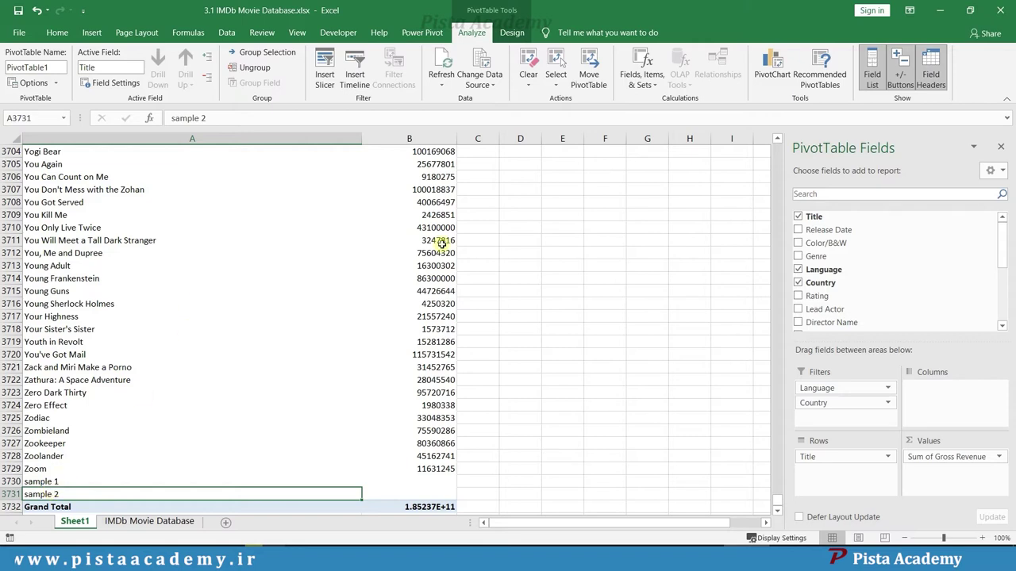
Copy the full source range reference from the PivotTable's data source settings and paste it into Notepad.
{"action": "left_click", "coordinate": [482, 63]}
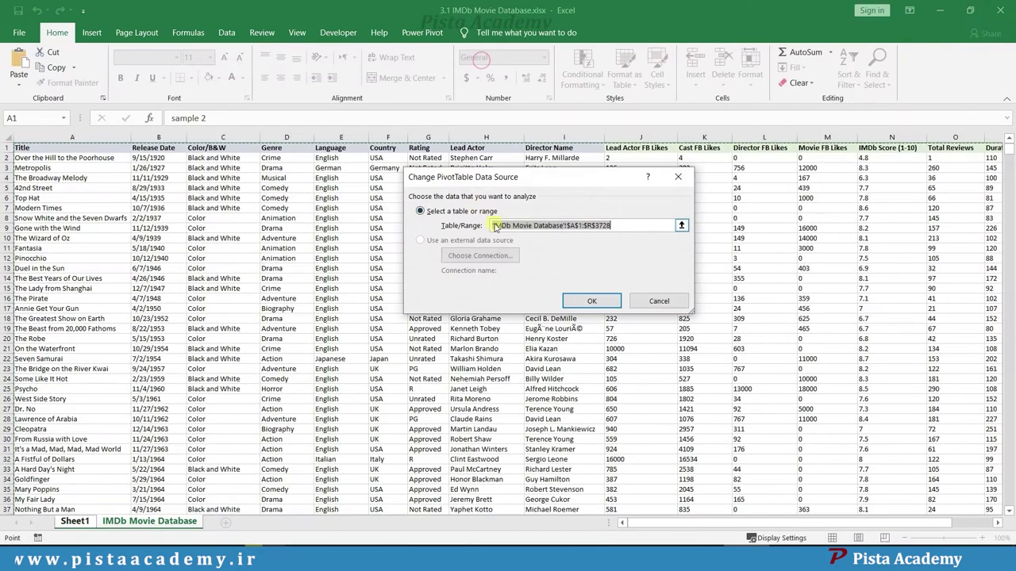
{"action": "double_click", "coordinate": [621, 225]}
{"action": "left_click_drag", "start_coordinate": [621, 226], "coordinate": [500, 226]}
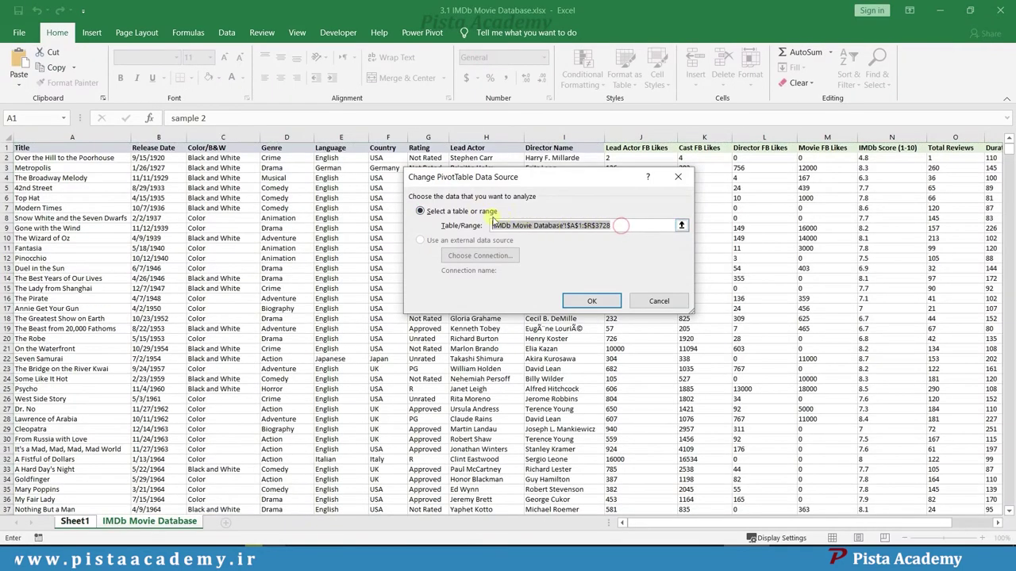
{"action": "right_click", "coordinate": [512, 226]}
{"action": "left_click", "coordinate": [529, 254]}
{"action": "key", "text": "ctrl+v"}
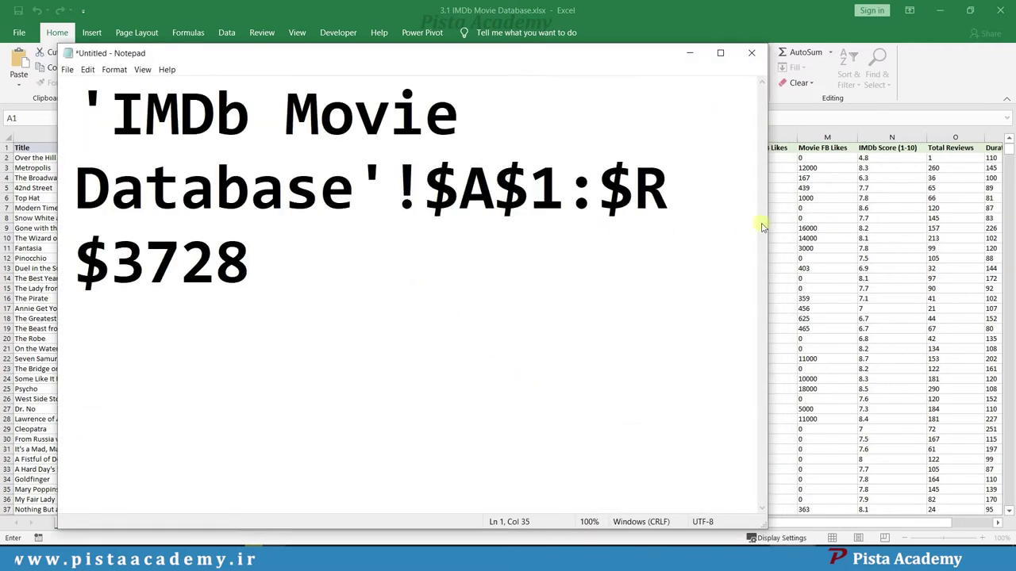
Set the Notepad font size to 48 and widen the window so the range reference fits on one line.
{"action": "left_click", "coordinate": [114, 70]}
{"action": "left_click", "coordinate": [121, 98]}
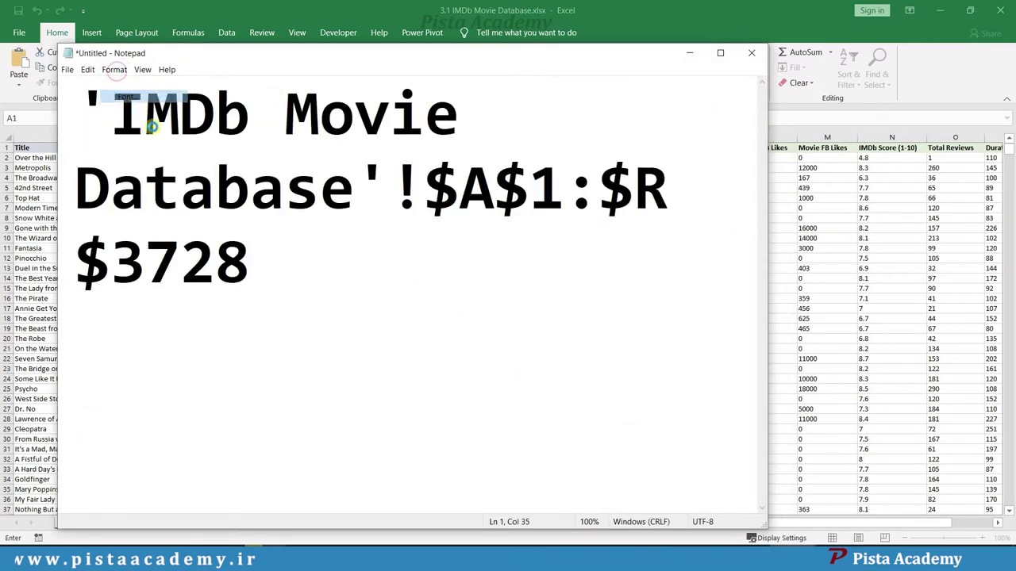
{"action": "left_click", "coordinate": [291, 263]}
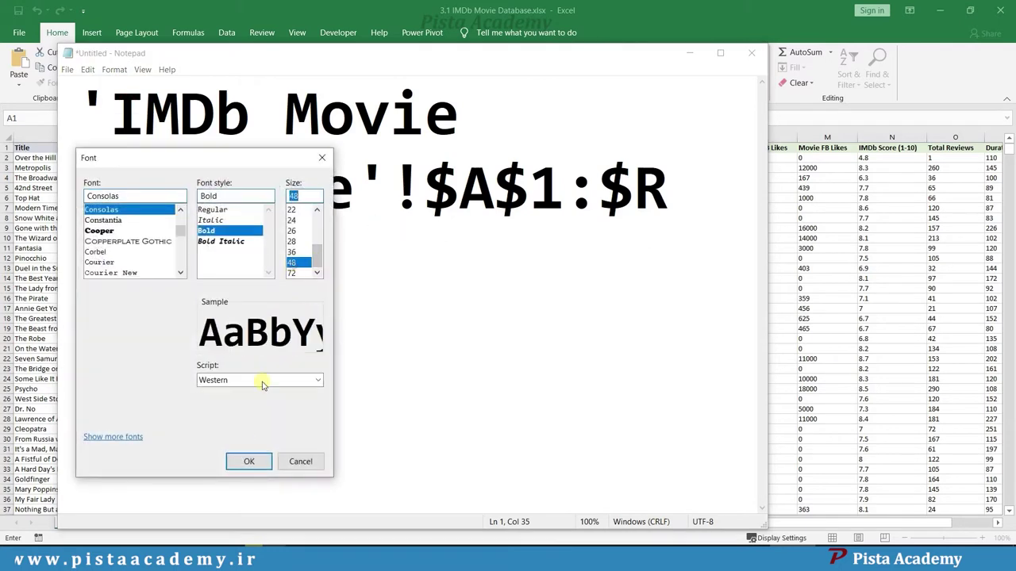
{"action": "left_click", "coordinate": [238, 461]}
{"action": "left_click_drag", "start_coordinate": [767, 274], "coordinate": [985, 255]}
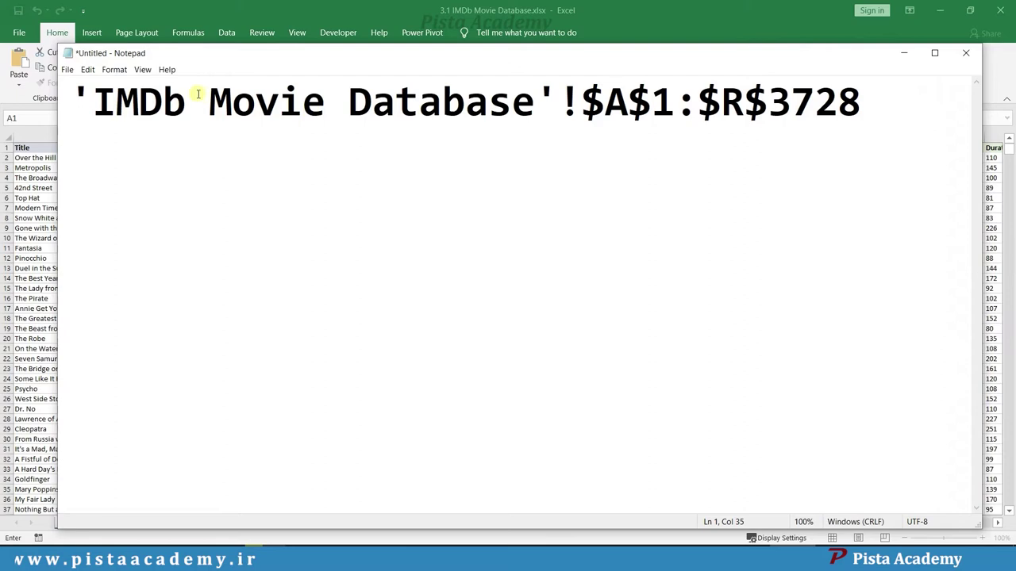
Examine the parts of the range reference in Notepad: sheet name, start cell, end column and end row.
{"action": "left_click_drag", "start_coordinate": [535, 103], "coordinate": [92, 112]}
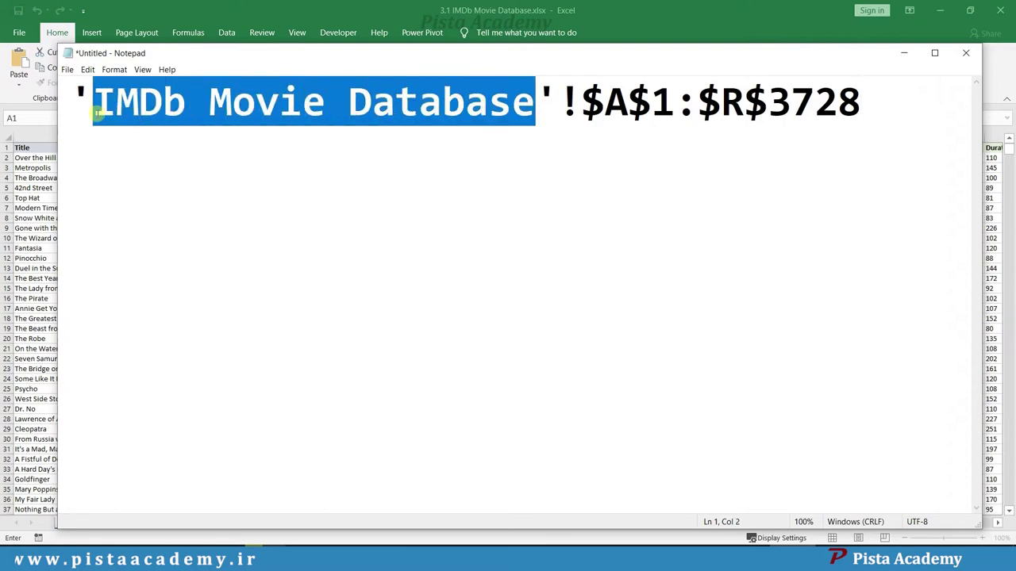
{"action": "left_click", "coordinate": [583, 111]}
{"action": "left_click_drag", "start_coordinate": [617, 103], "coordinate": [649, 104]}
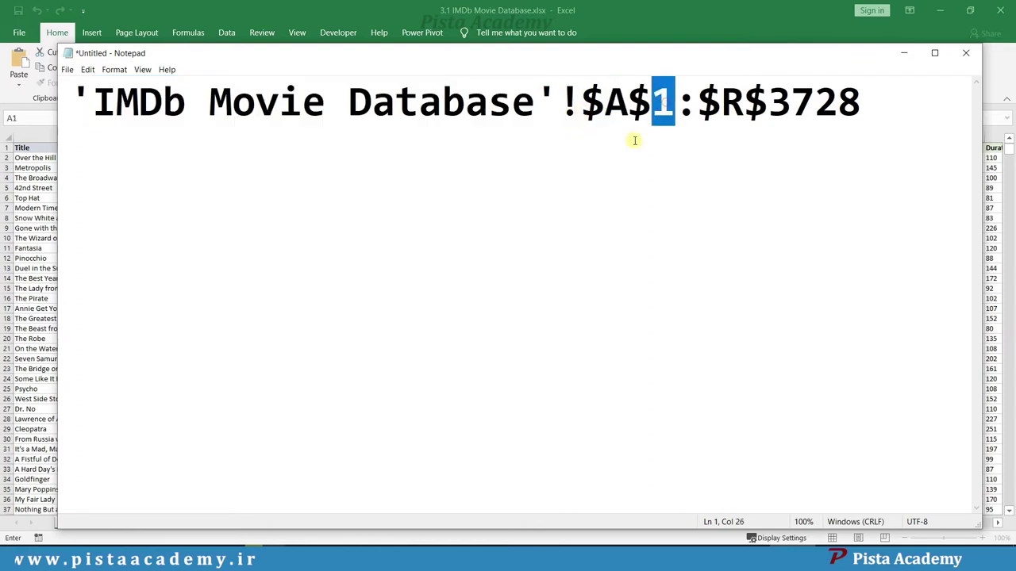
{"action": "left_click_drag", "start_coordinate": [750, 107], "coordinate": [732, 110]}
{"action": "left_click_drag", "start_coordinate": [868, 103], "coordinate": [776, 102]}
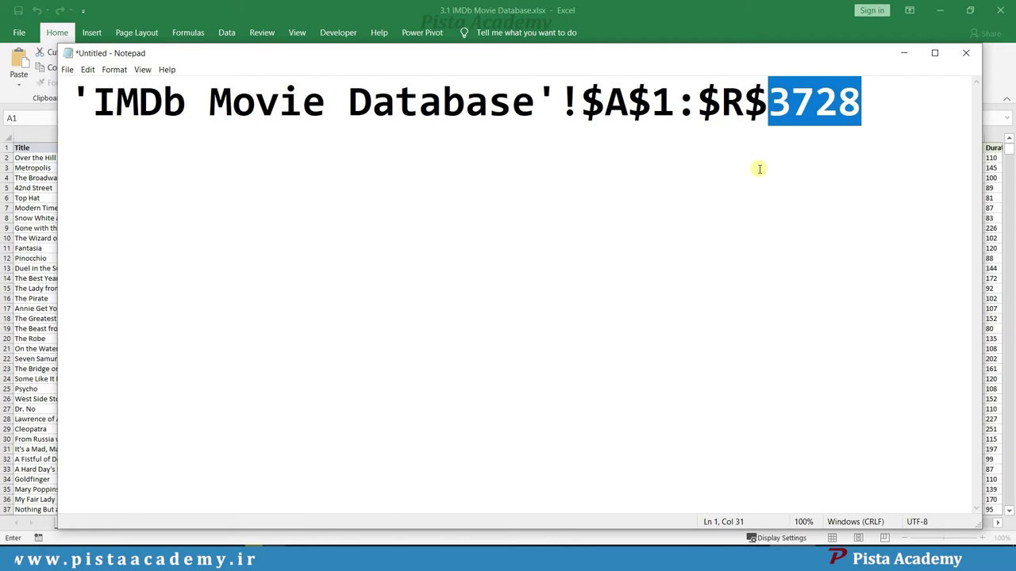
Remove the row numbers from the reference in Notepad, leaving 'IMDb Movie Database'!$A:$R, and return to Excel.
{"action": "key", "text": "BackSpace"}
{"action": "key", "text": "BackSpace"}
{"action": "left_click", "coordinate": [675, 105]}
{"action": "key", "text": "BackSpace"}
{"action": "key", "text": "BackSpace"}
{"action": "left_click_drag", "start_coordinate": [605, 104], "coordinate": [693, 137]}
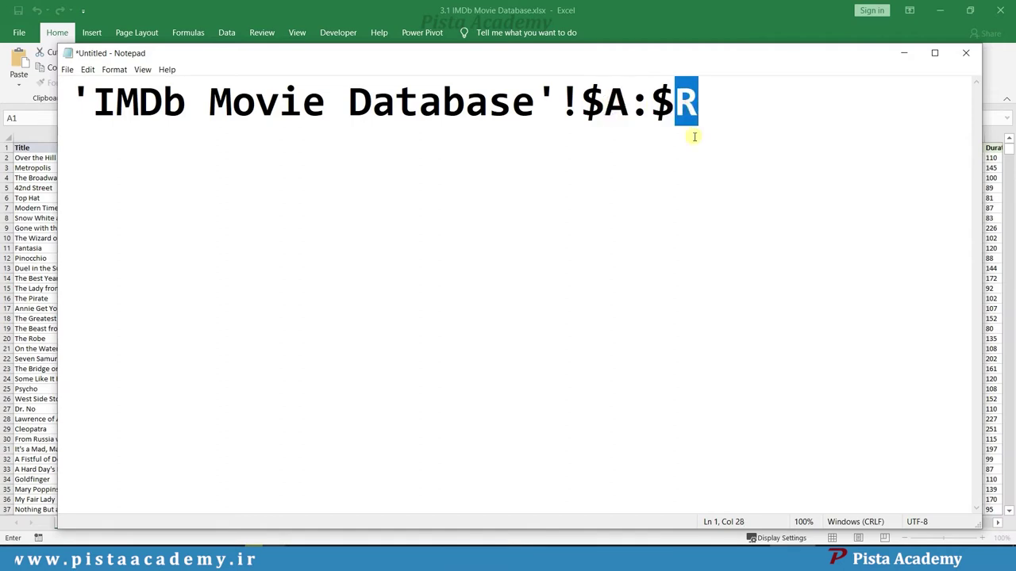
{"action": "left_click", "coordinate": [904, 52]}
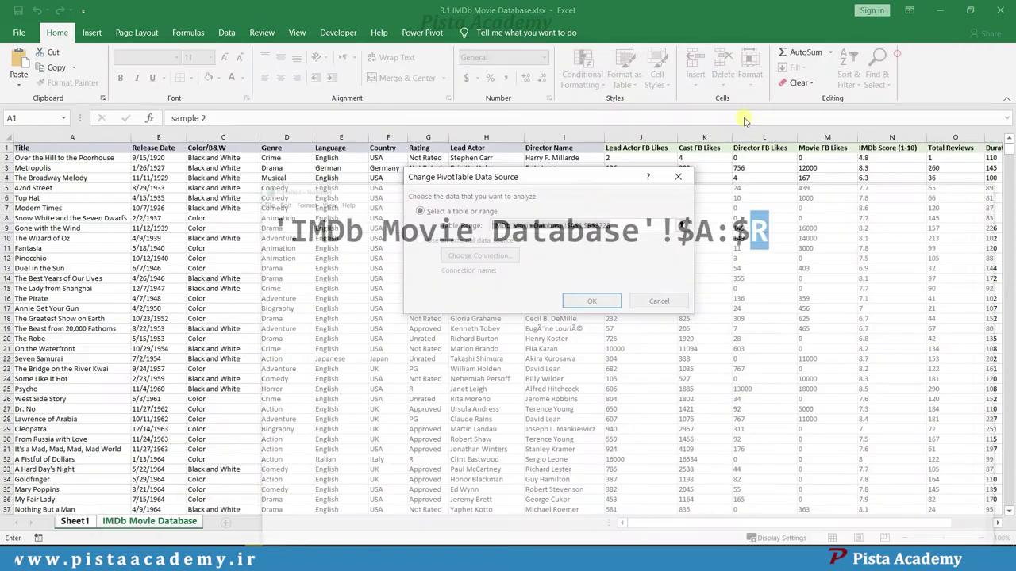
Change the PivotTable's source range to the whole columns 'IMDb Movie Database'!$A:$R.
{"action": "left_click", "coordinate": [626, 225]}
{"action": "key", "text": "BackSpace"}
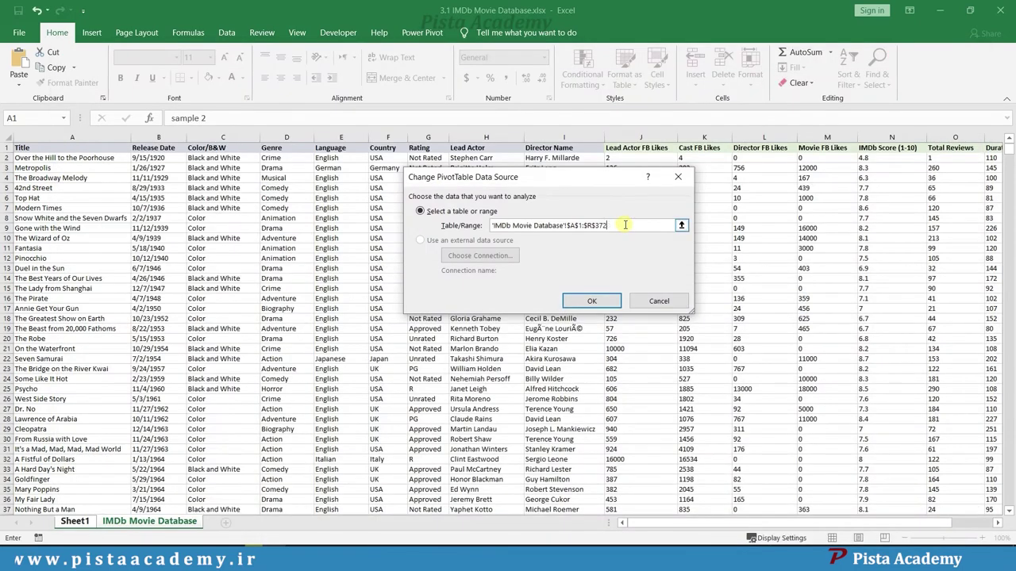
{"action": "left_click", "coordinate": [584, 225]}
{"action": "key", "text": "BackSpace"}
{"action": "key", "text": "BackSpace"}
{"action": "key", "text": "BackSpace"}
{"action": "type", "text": ":"}
{"action": "left_click", "coordinate": [591, 300]}
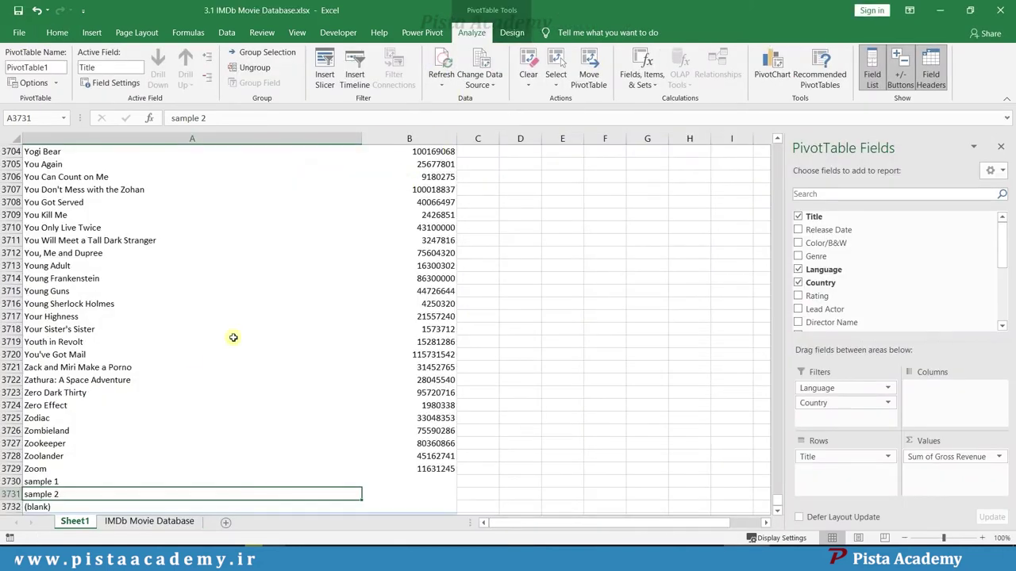
Add the title "sample 3" in cell A3729 of the IMDb Movie Database sheet, below "sample 2".
{"action": "left_click", "coordinate": [159, 522]}
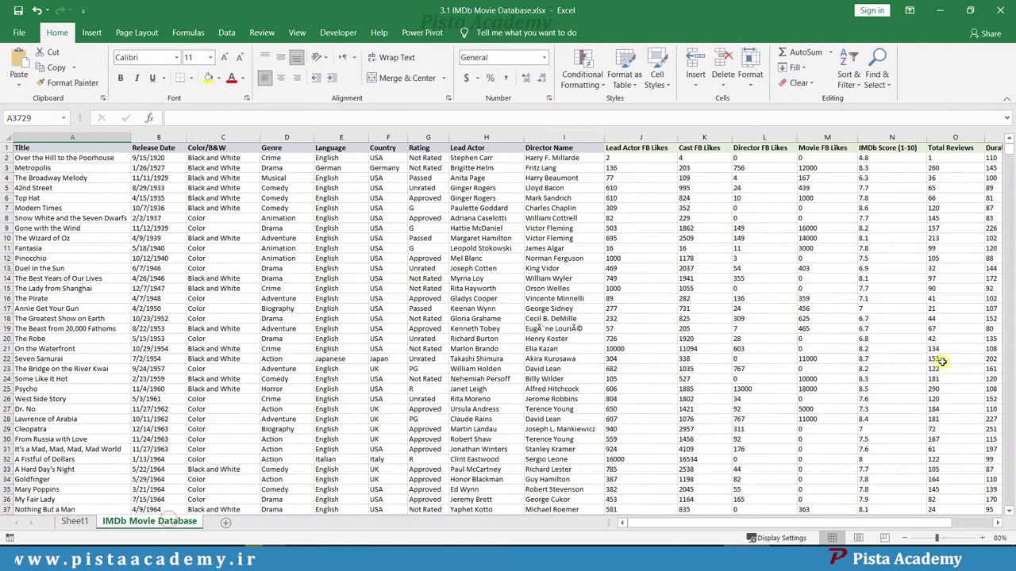
{"action": "left_click_drag", "start_coordinate": [1009, 150], "coordinate": [1006, 508]}
{"action": "left_click", "coordinate": [54, 508]}
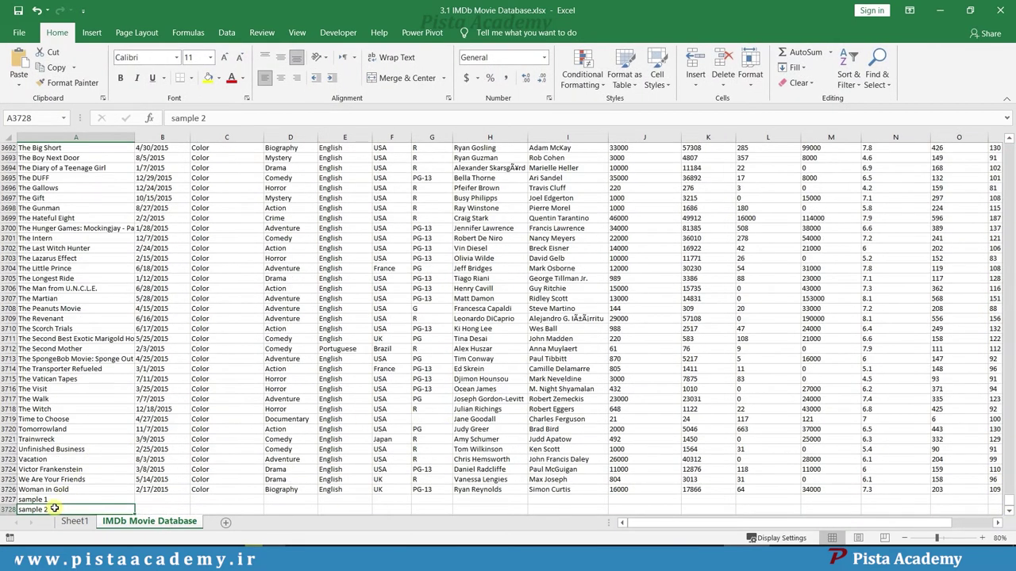
{"action": "key", "text": "Down"}
{"action": "type", "text": "s"}
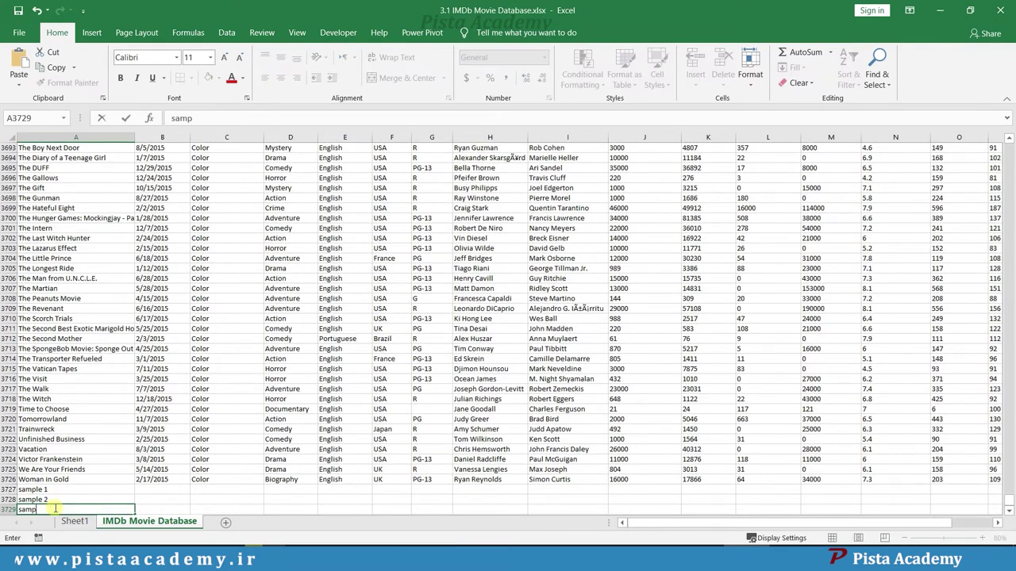
{"action": "type", "text": "ample 3"}
{"action": "key", "text": "Return"}
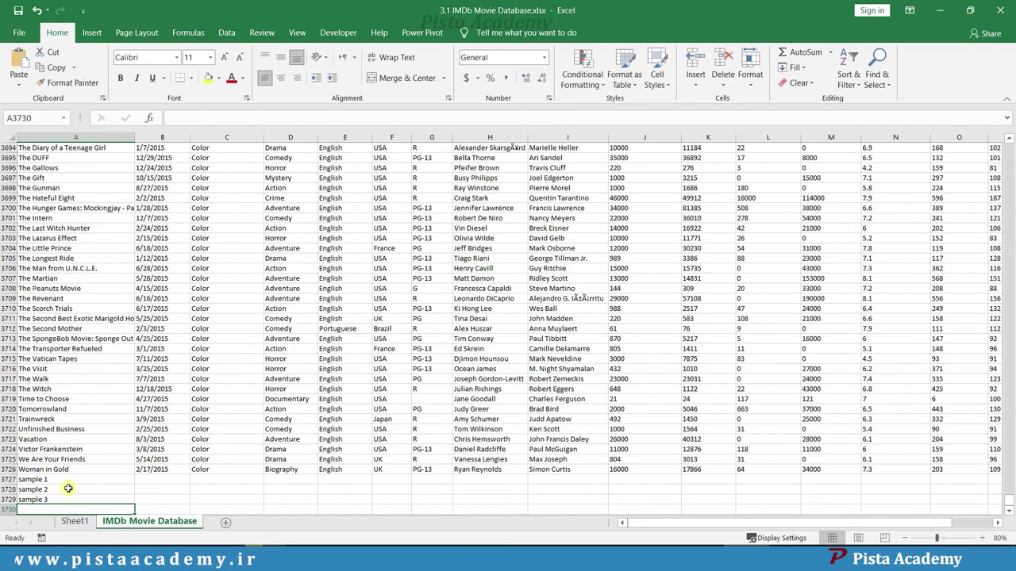
Refresh the PivotTable on Sheet1 and check its last rows for "sample 3" and the (blank) entry.
{"action": "left_click", "coordinate": [88, 527]}
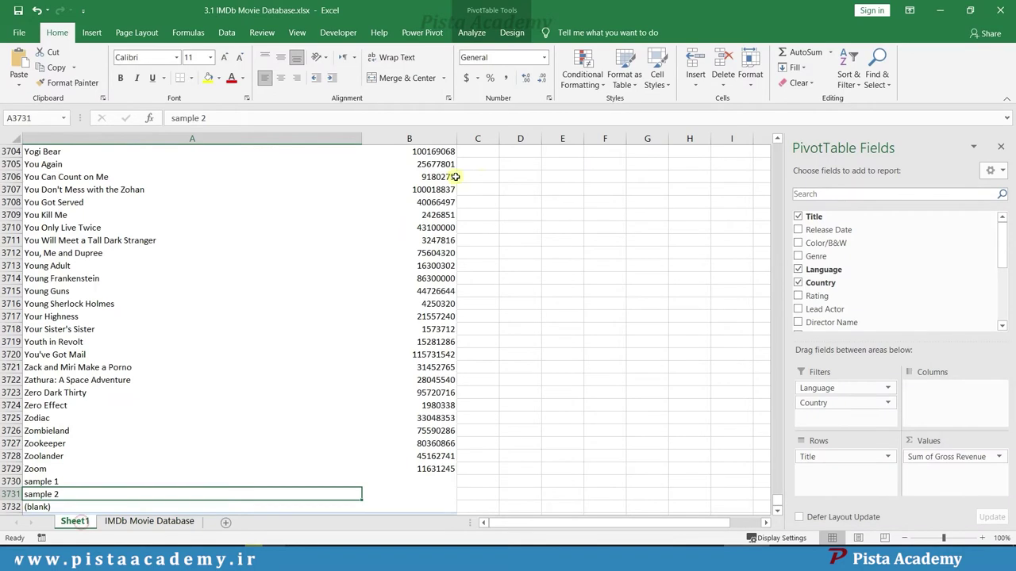
{"action": "left_click", "coordinate": [473, 35]}
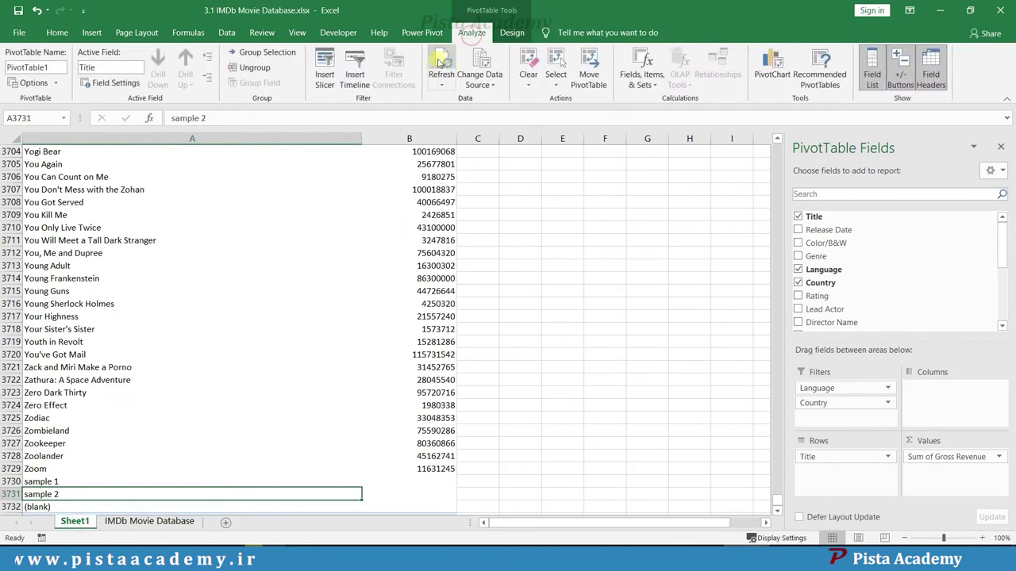
{"action": "left_click", "coordinate": [777, 509]}
{"action": "left_click", "coordinate": [777, 509]}
{"action": "left_click", "coordinate": [83, 493]}
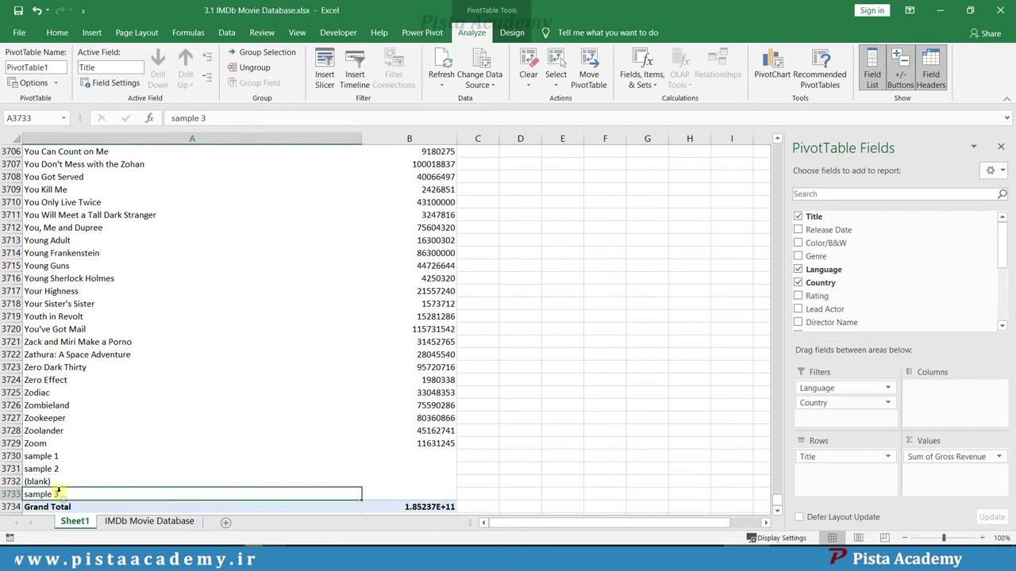
{"action": "left_click", "coordinate": [28, 482]}
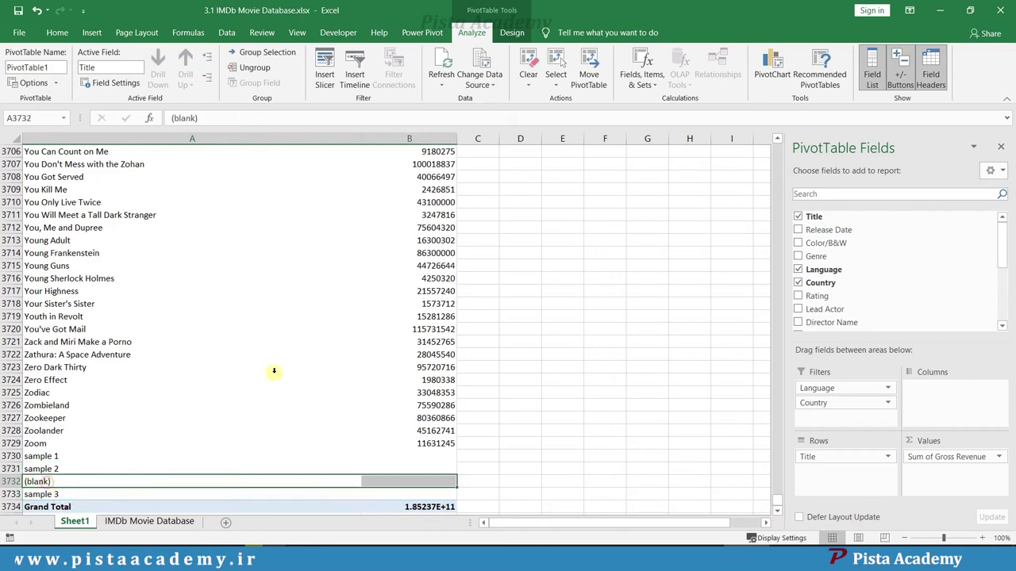
{"action": "left_click", "coordinate": [436, 71]}
{"action": "left_click", "coordinate": [68, 495]}
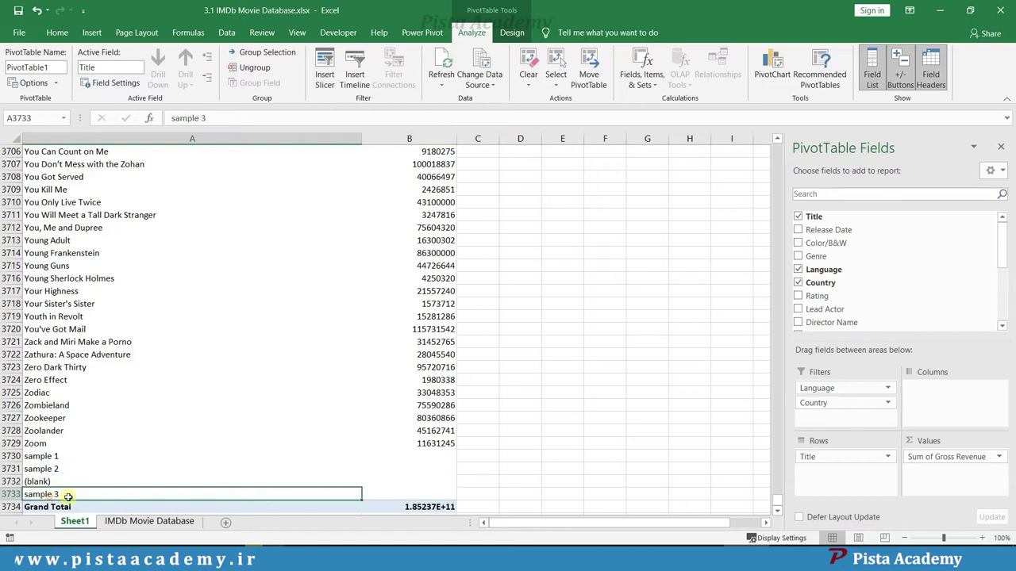
Add the title "sample 4" in cell A3730 of the source sheet and refresh the PivotTable on Sheet1.
{"action": "left_click", "coordinate": [116, 521]}
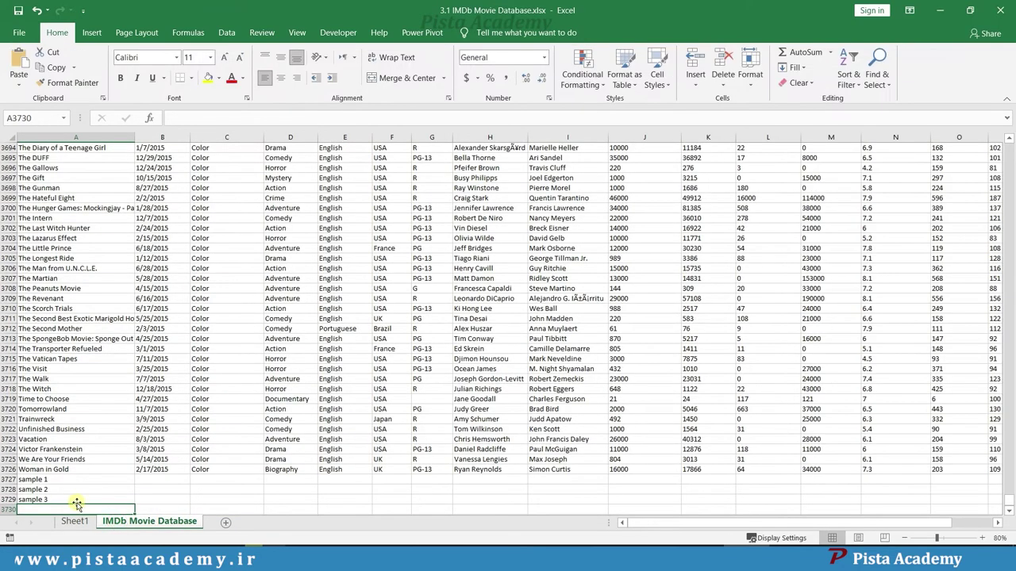
{"action": "type", "text": "sample 4"}
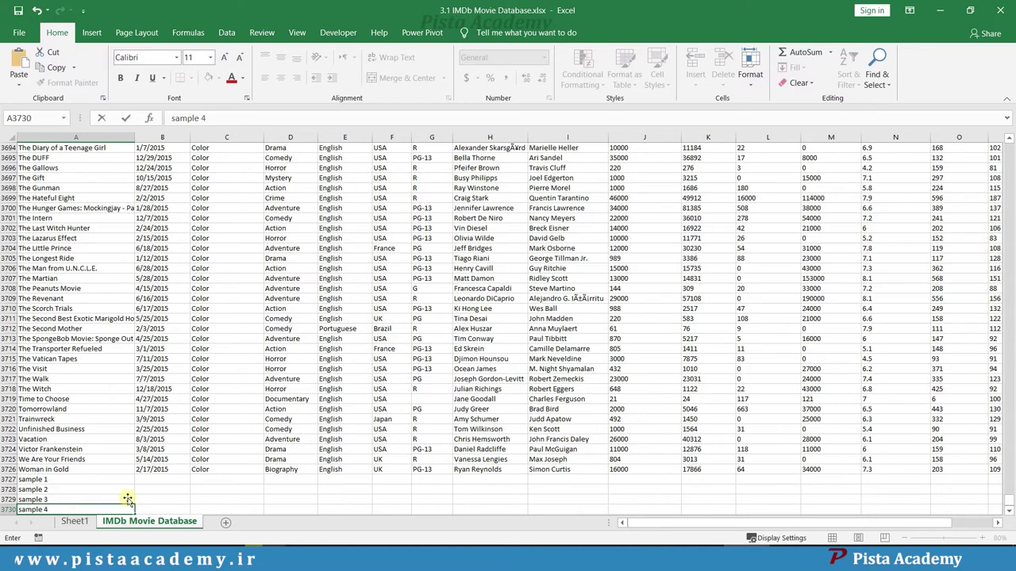
{"action": "left_click", "coordinate": [74, 522]}
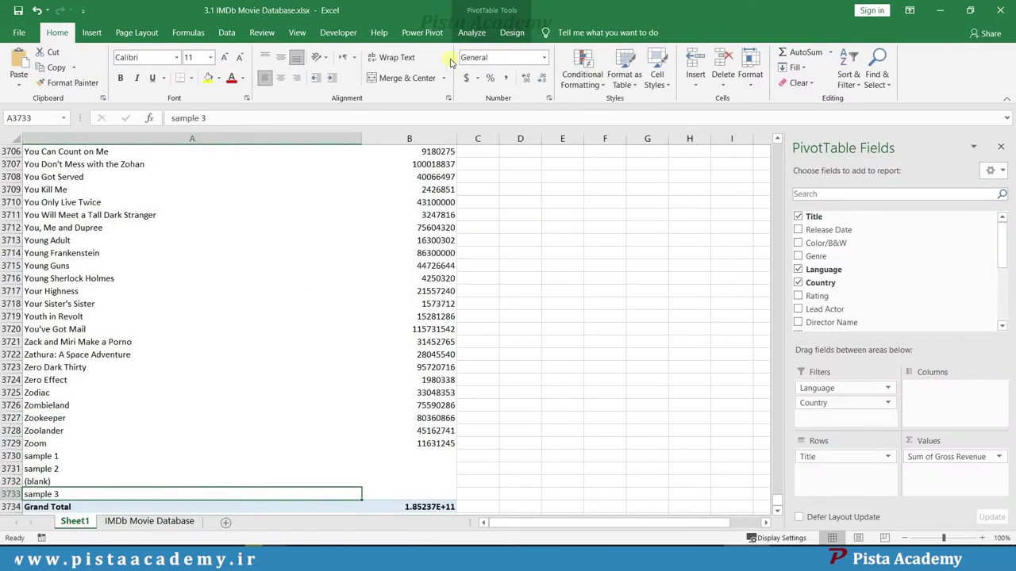
{"action": "left_click", "coordinate": [472, 32]}
{"action": "left_click", "coordinate": [445, 62]}
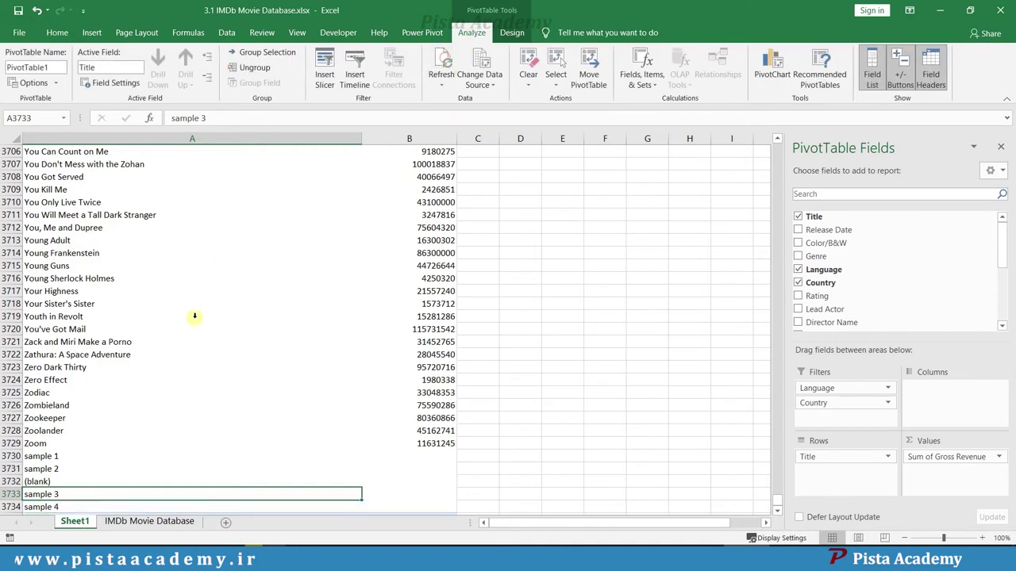
{"action": "left_click", "coordinate": [51, 506]}
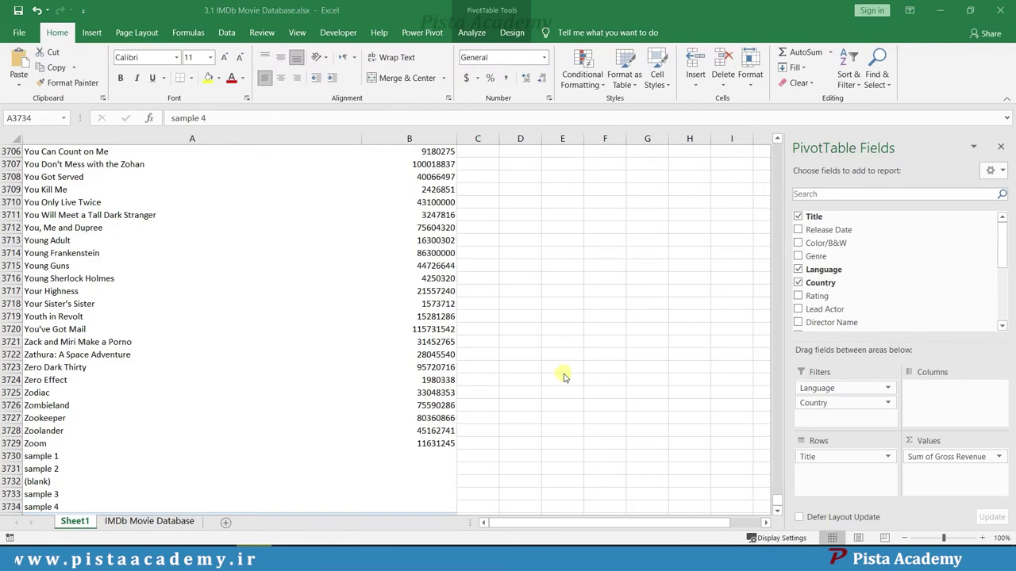
Delete the four sample titles from cells A3727 to A3730 on the IMDb Movie Database sheet.
{"action": "left_click", "coordinate": [125, 525]}
{"action": "left_click", "coordinate": [128, 522]}
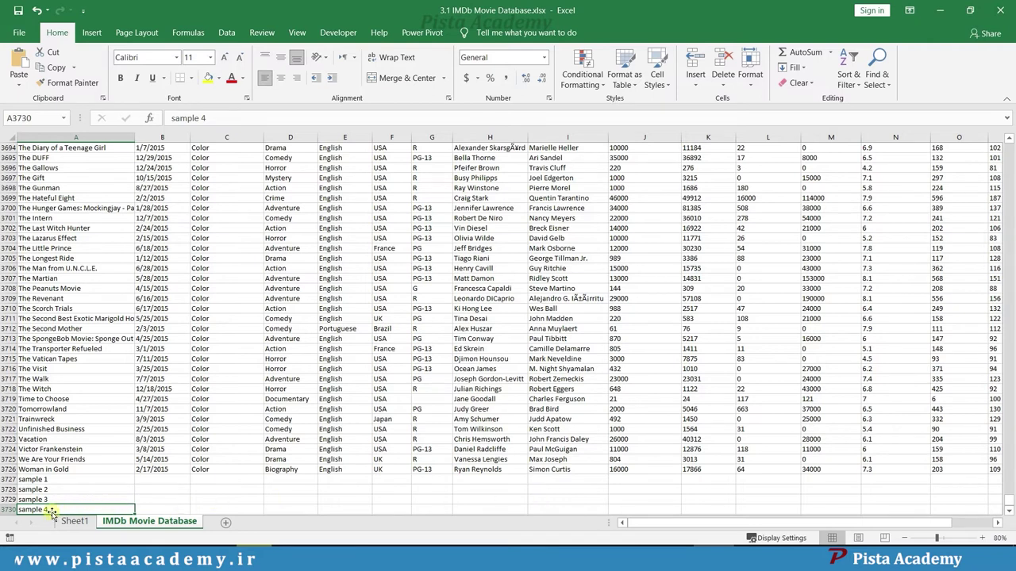
{"action": "key", "text": "shift+Up"}
{"action": "key", "text": "shift+Up"}
{"action": "key", "text": "shift+Up"}
{"action": "key", "text": "Delete"}
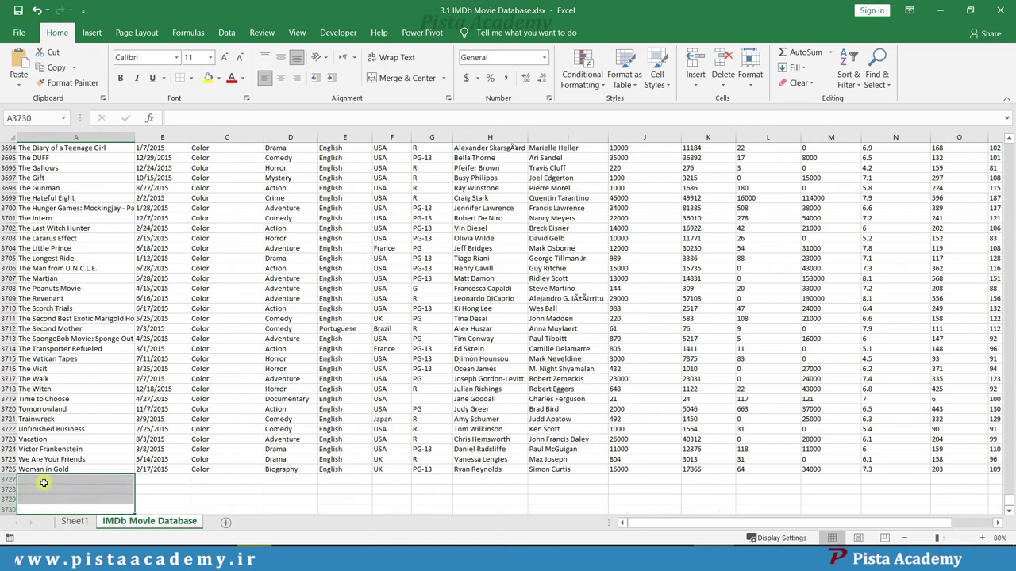
{"action": "left_click", "coordinate": [86, 498]}
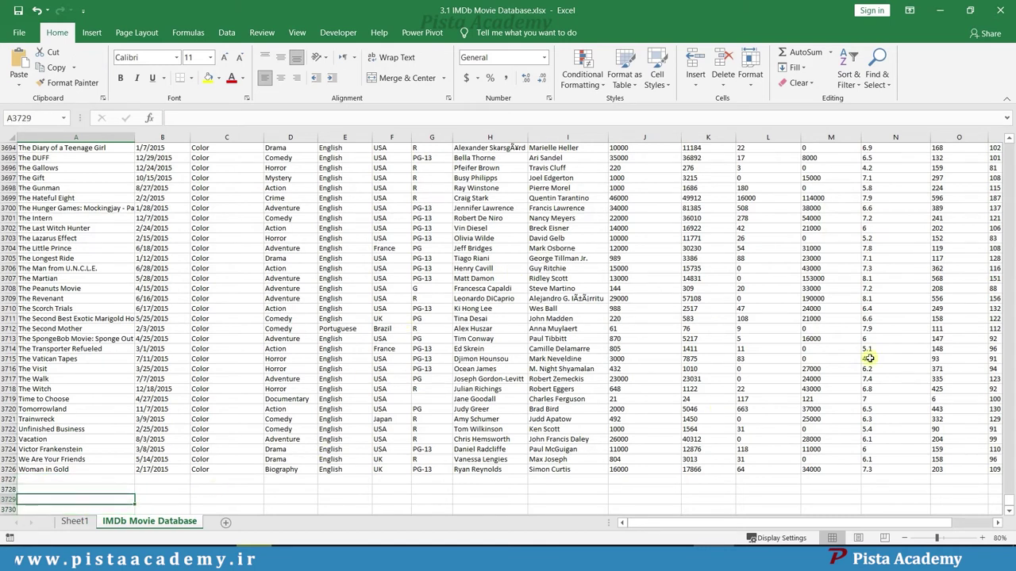
{"action": "left_click_drag", "start_coordinate": [1008, 502], "coordinate": [992, 153]}
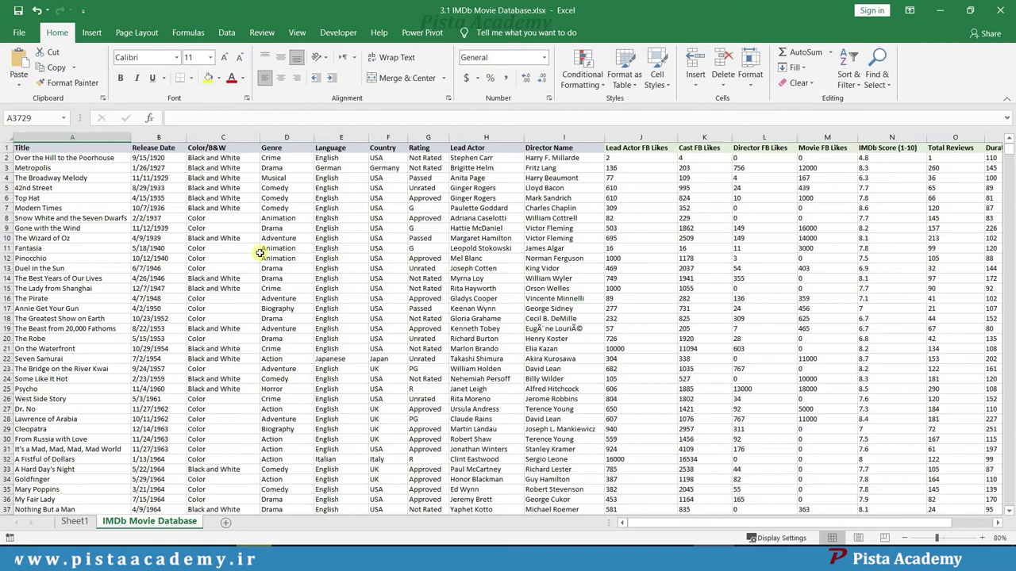
{"action": "left_click", "coordinate": [95, 217]}
{"action": "left_click_drag", "start_coordinate": [63, 149], "coordinate": [698, 422]}
{"action": "left_click", "coordinate": [619, 418]}
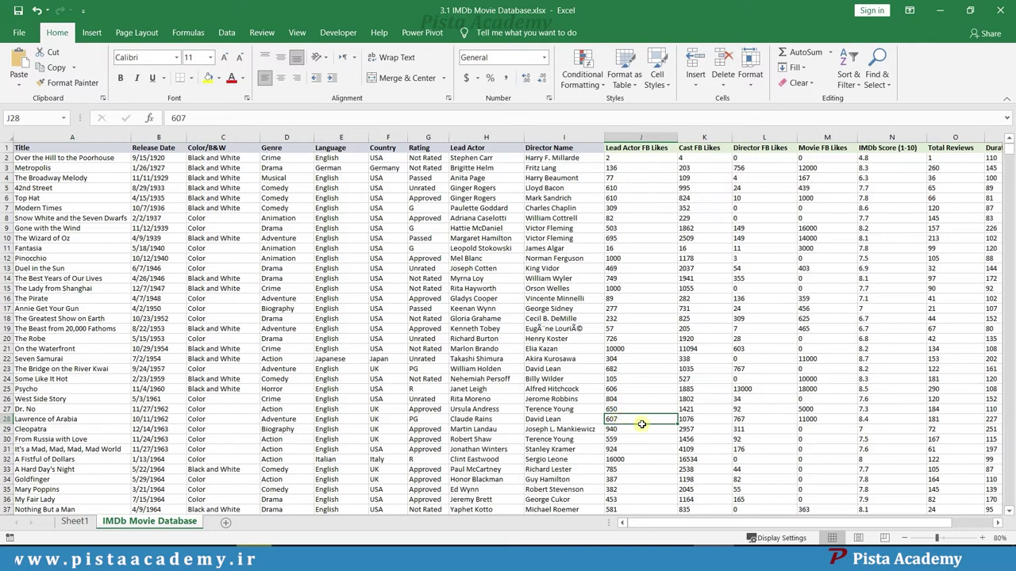
Refresh the PivotTable on Sheet1 so the deleted sample titles drop out of it.
{"action": "left_click", "coordinate": [75, 522]}
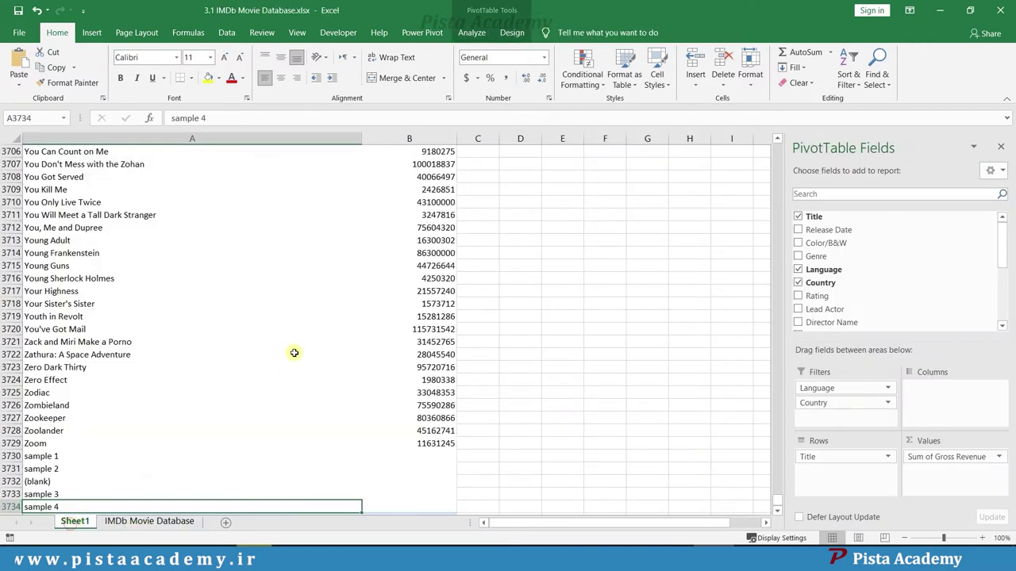
{"action": "left_click", "coordinate": [472, 33]}
{"action": "left_click", "coordinate": [442, 62]}
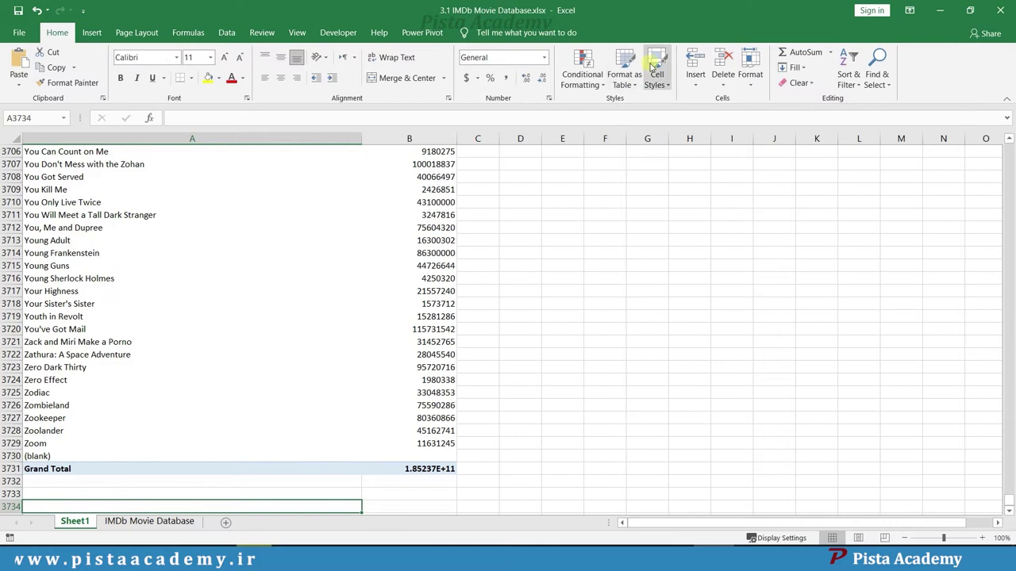
Change the PivotTable's data source to the fixed range $A$1:$R$3726 on the IMDb Movie Database sheet.
{"action": "left_click", "coordinate": [329, 227]}
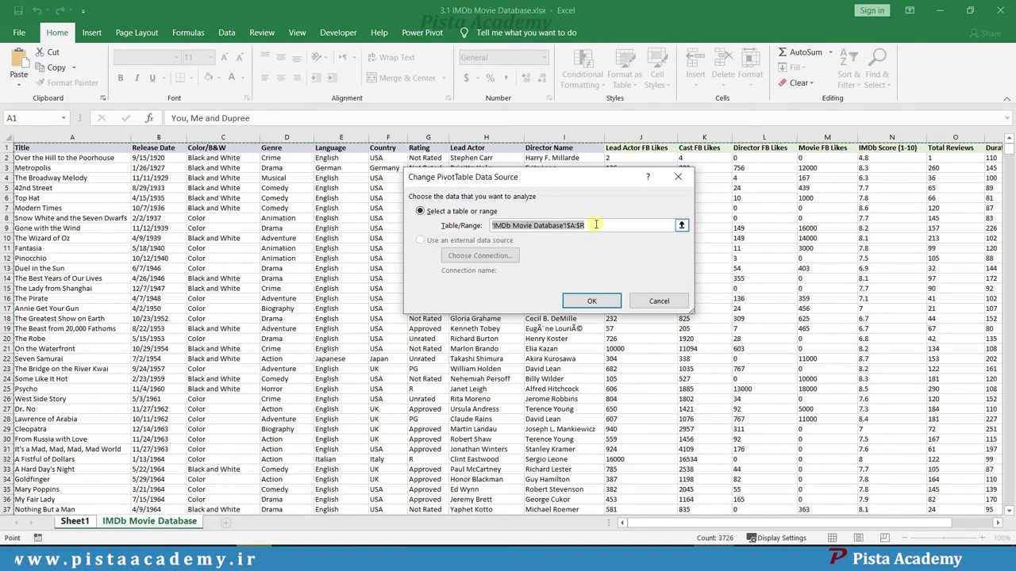
{"action": "left_click", "coordinate": [575, 225]}
{"action": "type", "text": "1"}
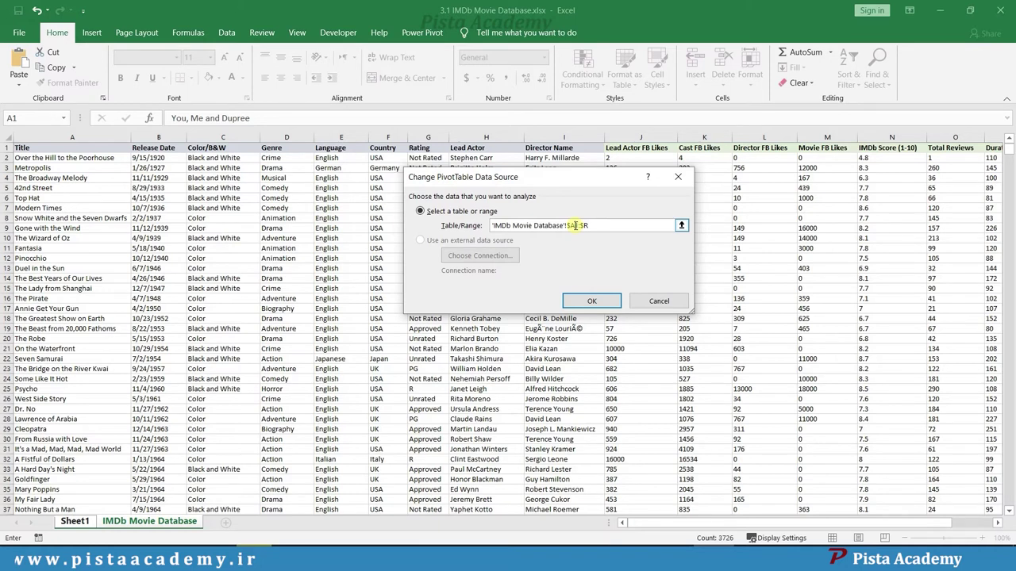
{"action": "type", "text": "$A"}
{"action": "type", "text": "$3726"}
{"action": "left_click", "coordinate": [591, 301]}
{"action": "left_click", "coordinate": [154, 506]}
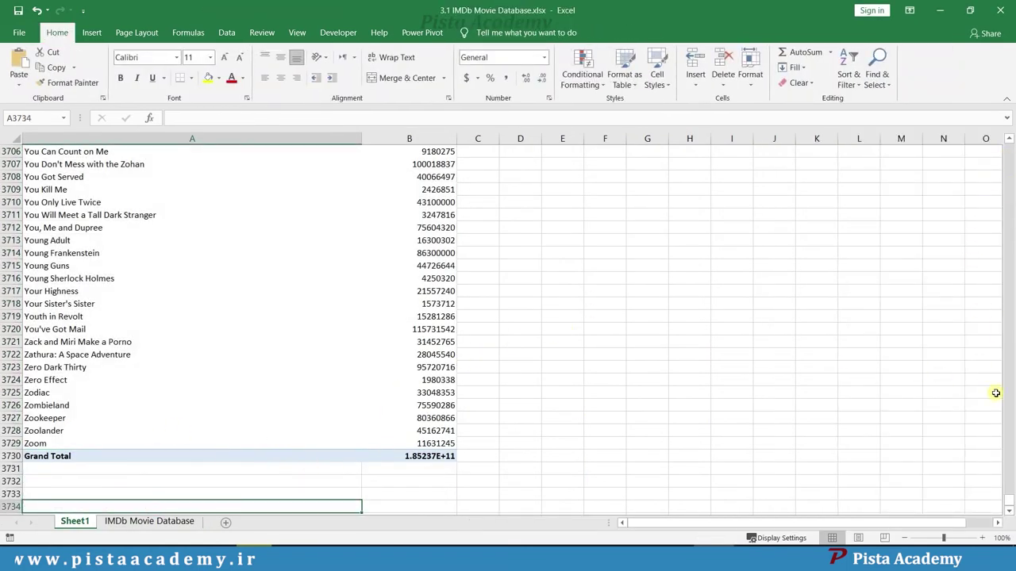
Format the range A1:R3726 on the IMDb Movie Database sheet as a table with headers, using the first light style.
{"action": "left_click", "coordinate": [149, 521]}
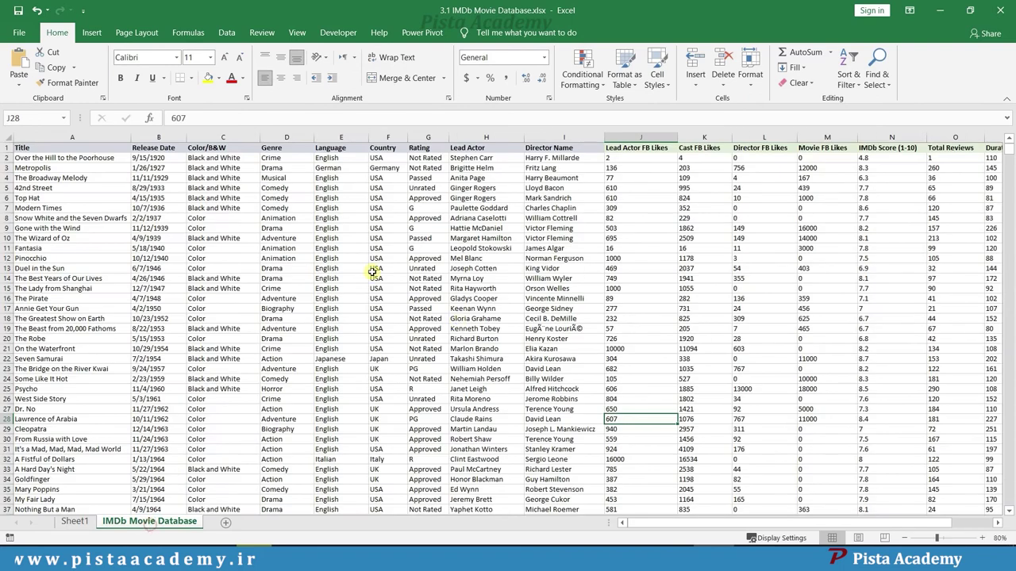
{"action": "left_click", "coordinate": [85, 148]}
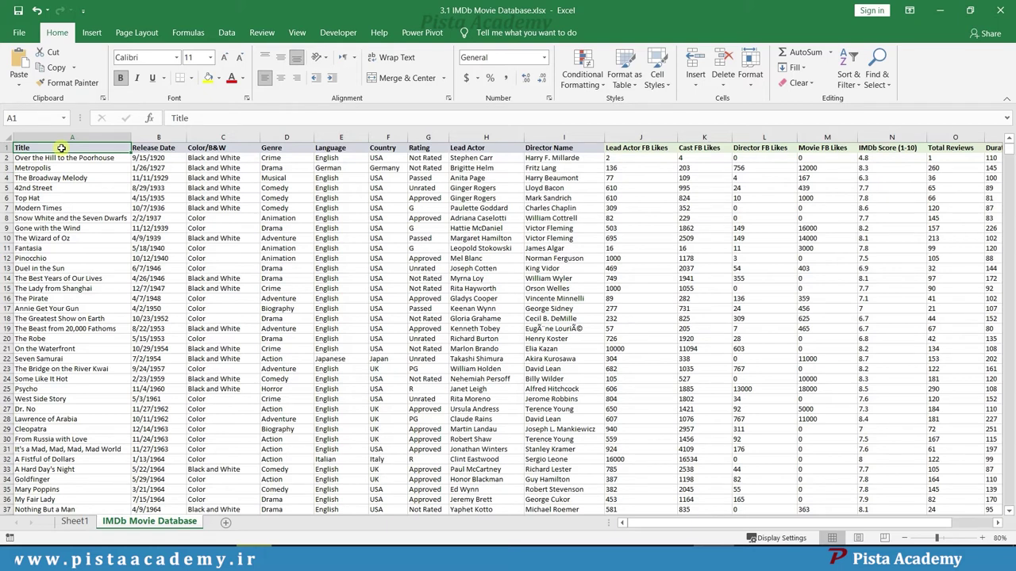
{"action": "left_click_drag", "start_coordinate": [61, 148], "coordinate": [988, 150]}
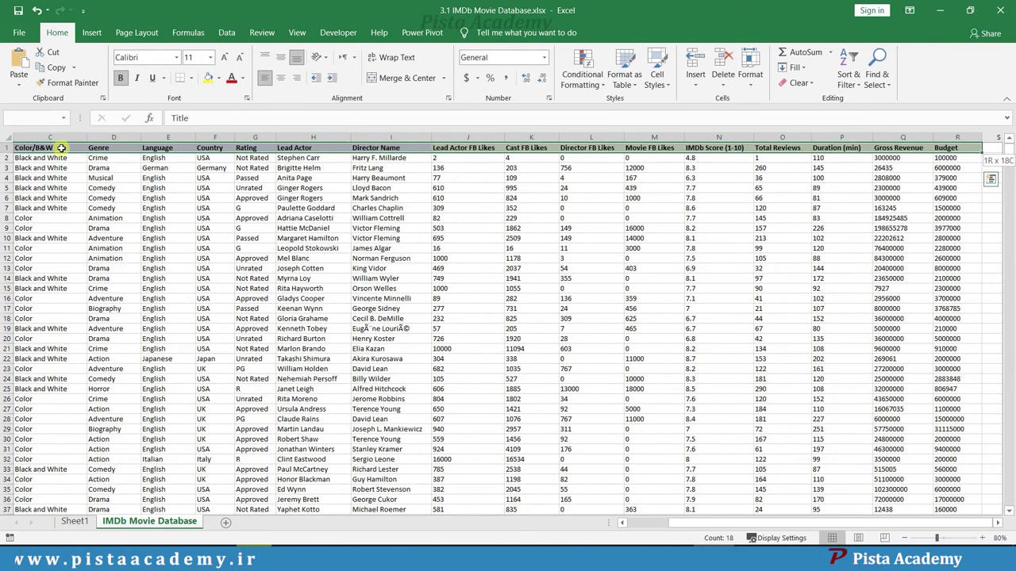
{"action": "key", "text": "ctrl+shift+Down"}
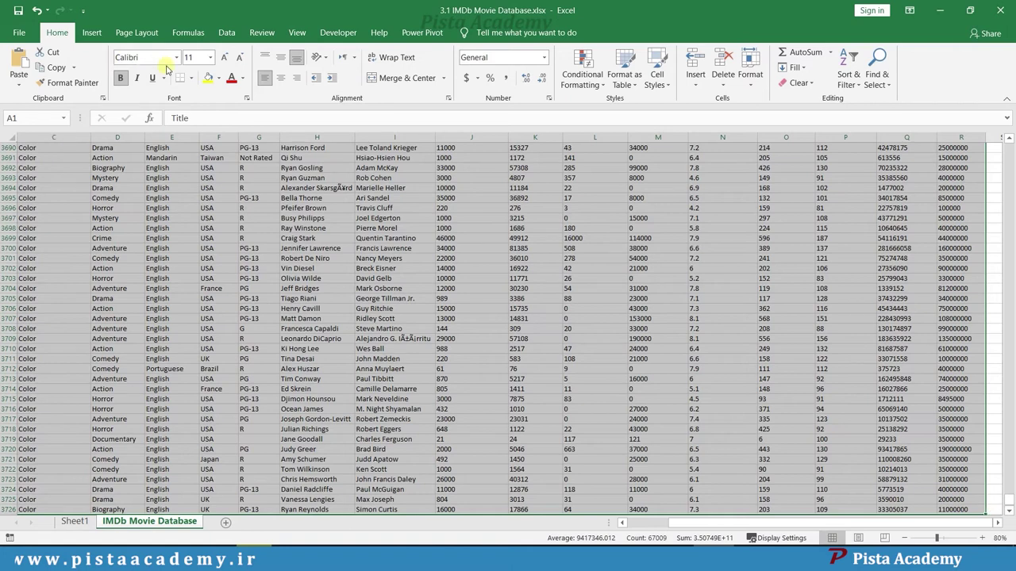
{"action": "left_click", "coordinate": [625, 79]}
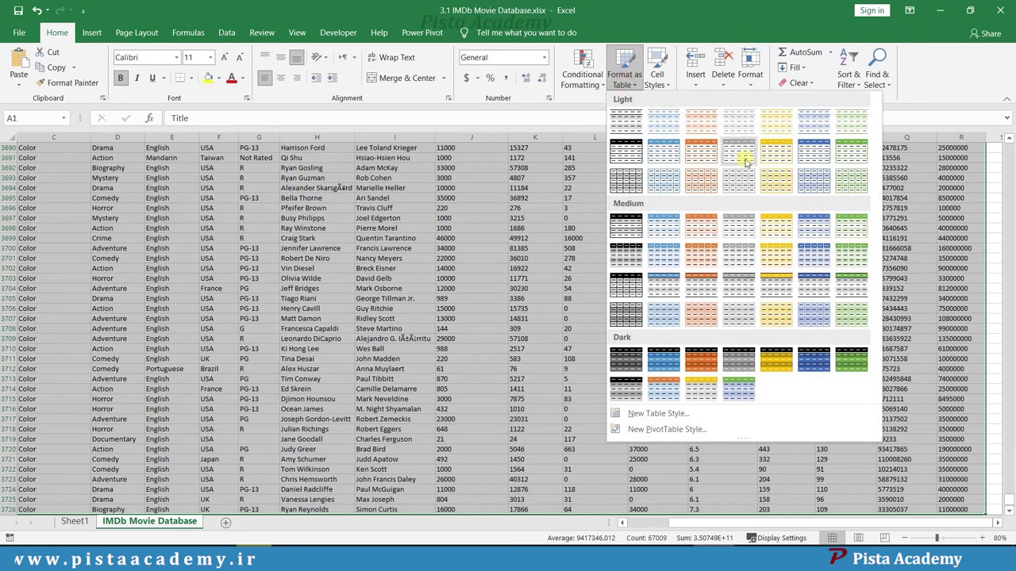
{"action": "left_click", "coordinate": [625, 120]}
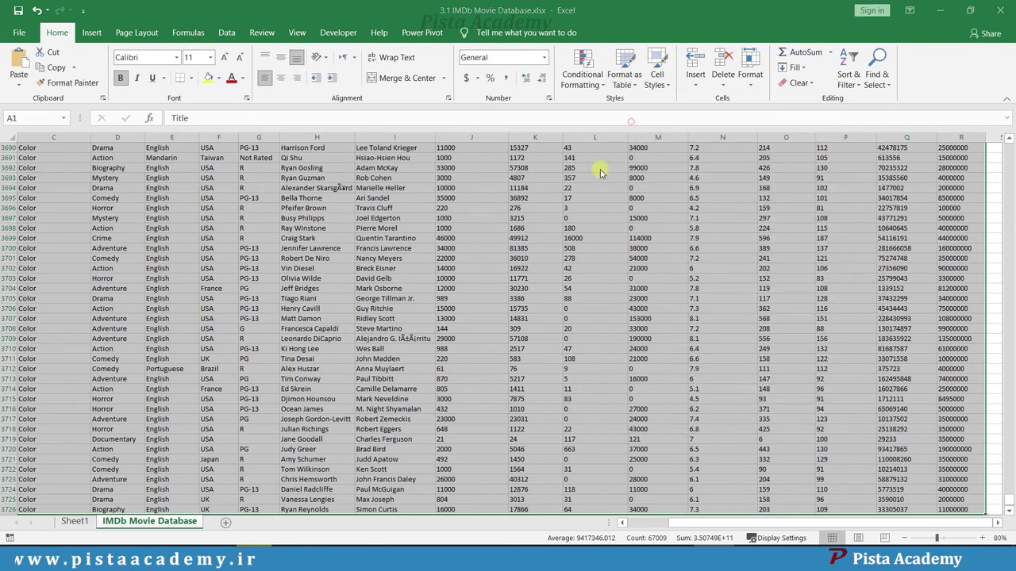
{"action": "left_click_drag", "start_coordinate": [481, 265], "coordinate": [498, 264]}
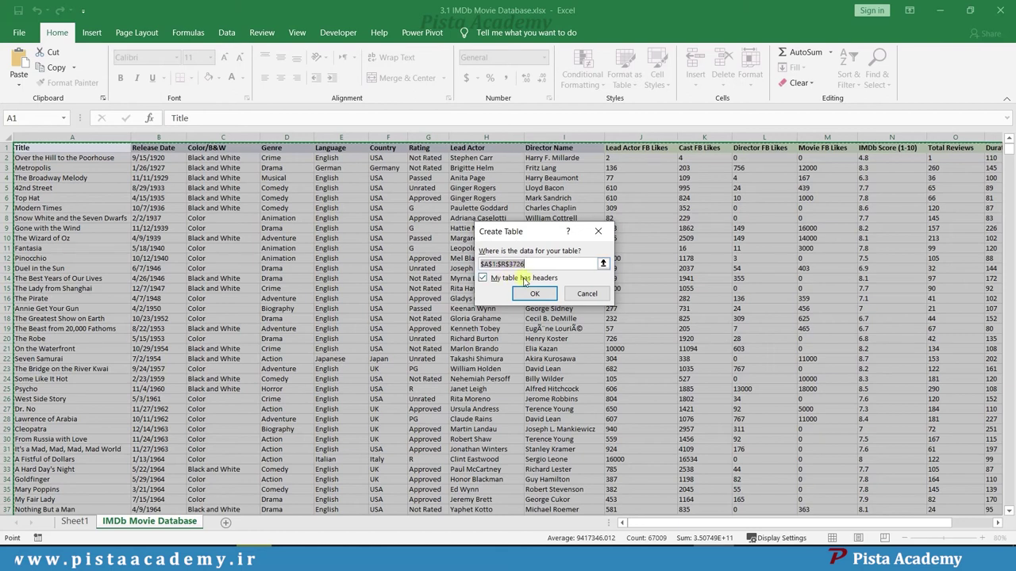
{"action": "left_click", "coordinate": [535, 293]}
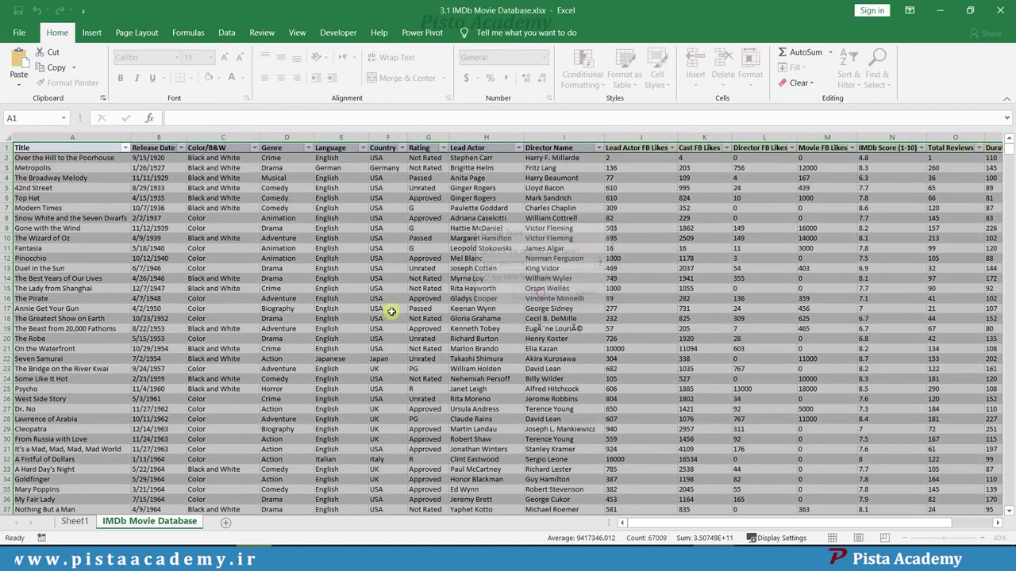
View the filter options of the table's Title column and close them without filtering.
{"action": "left_click", "coordinate": [159, 194]}
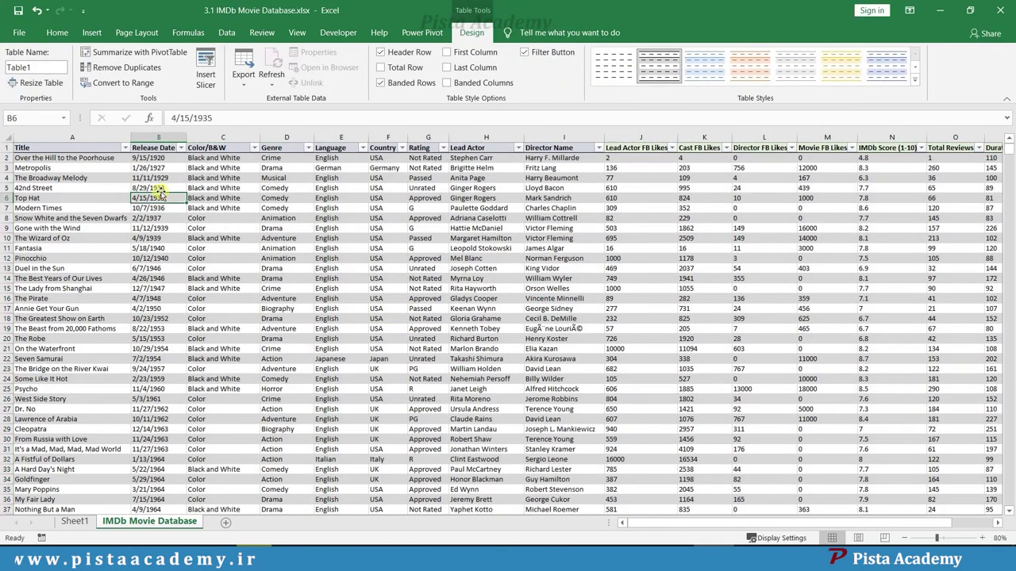
{"action": "left_click", "coordinate": [124, 147]}
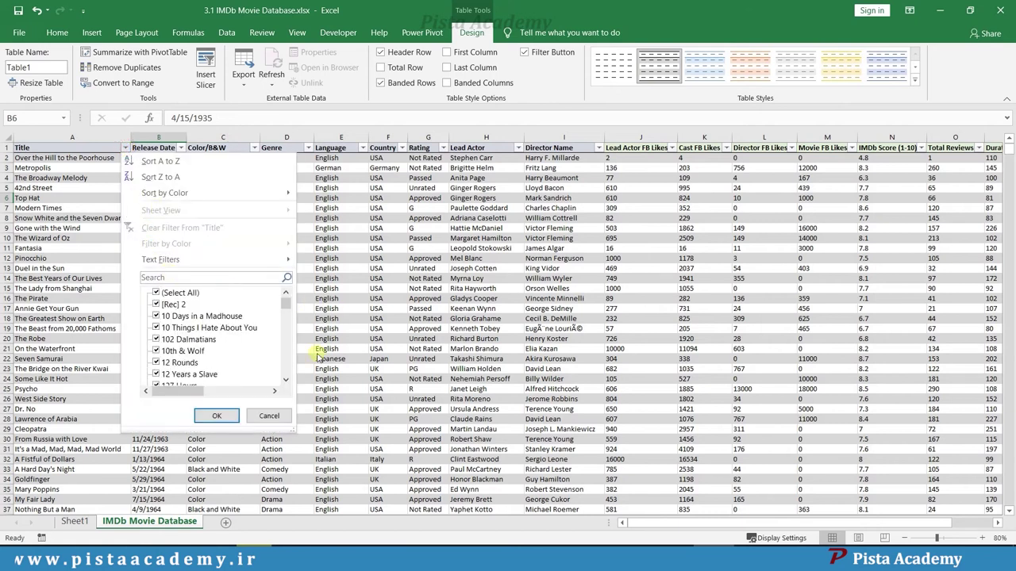
{"action": "left_click", "coordinate": [269, 415]}
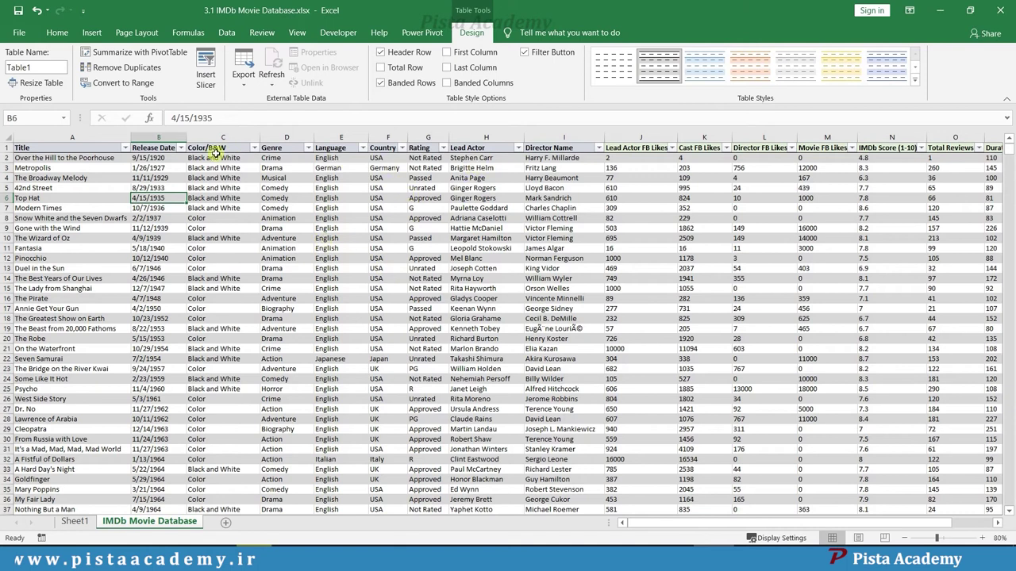
Name the new table Movies.
{"action": "left_click_drag", "start_coordinate": [32, 67], "coordinate": [3, 67]}
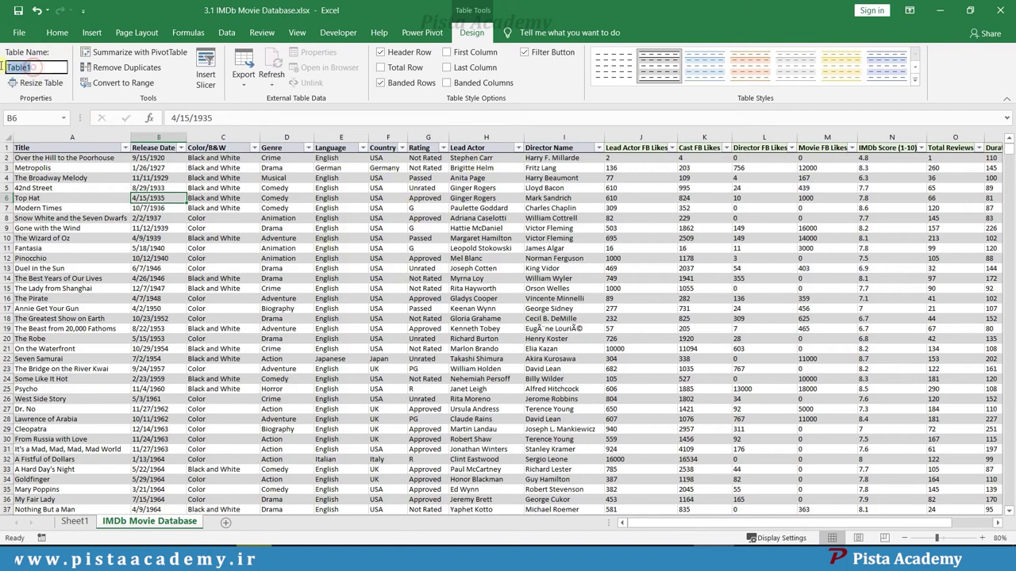
{"action": "type", "text": "Mo"}
{"action": "left_click", "coordinate": [162, 197]}
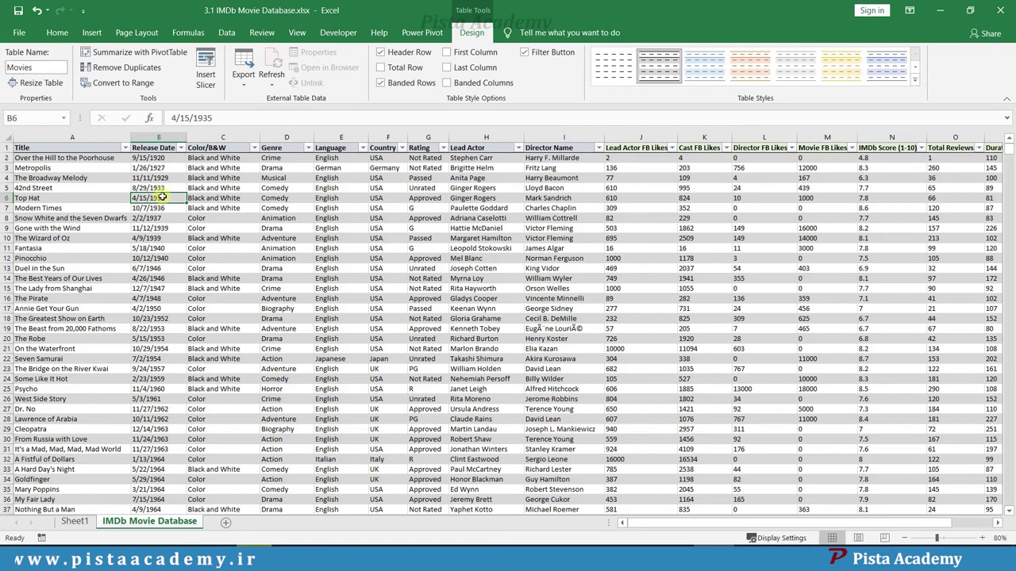
Change the data source of the PivotTable on Sheet1 to the Movies table.
{"action": "left_click", "coordinate": [74, 521]}
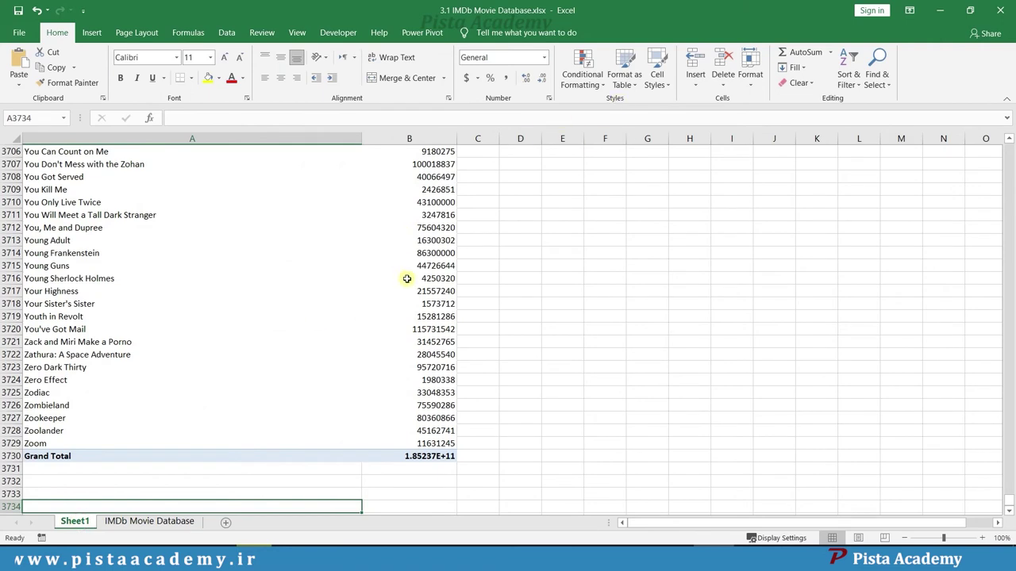
{"action": "left_click", "coordinate": [338, 227]}
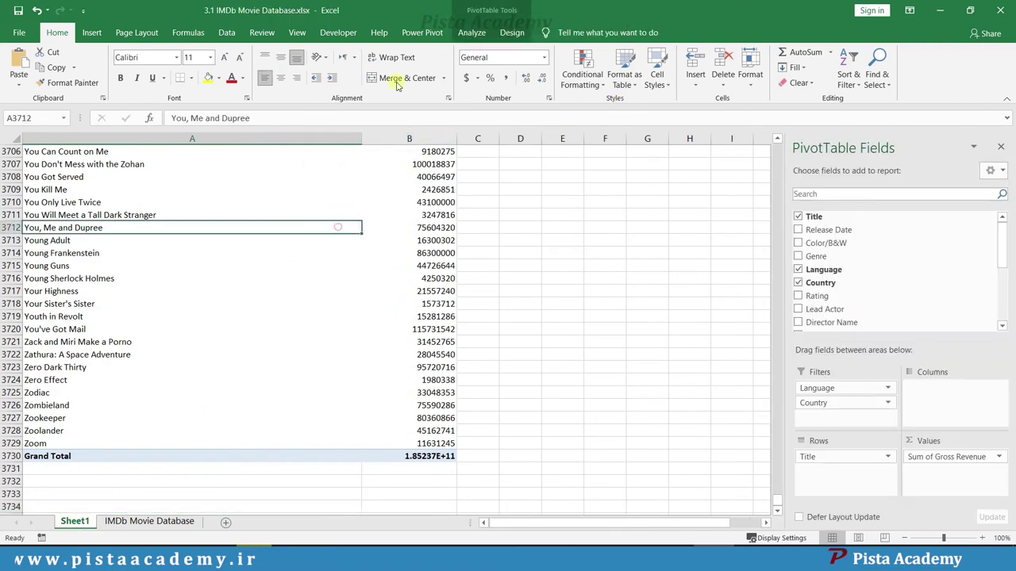
{"action": "left_click", "coordinate": [470, 33]}
{"action": "left_click", "coordinate": [481, 72]}
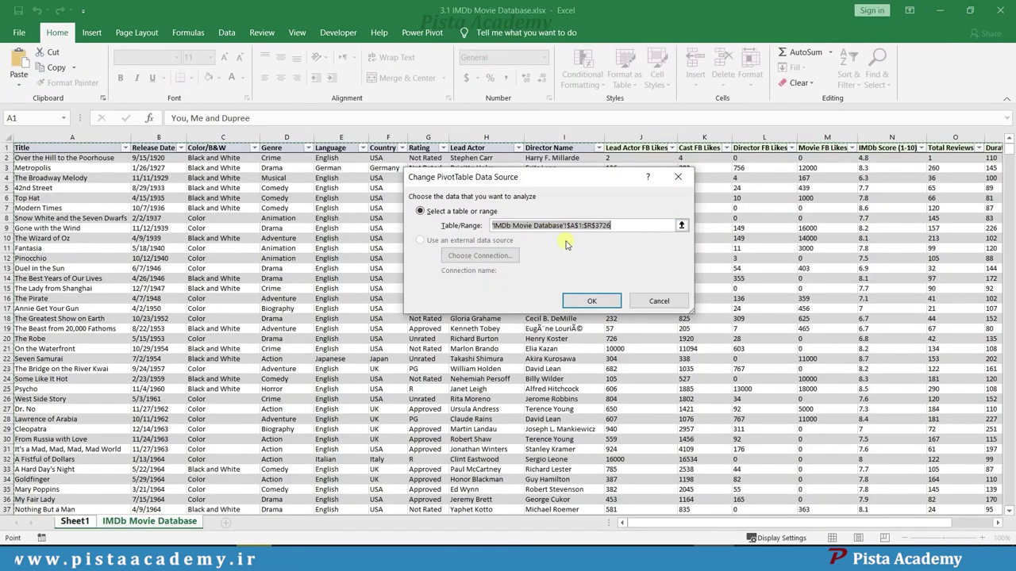
{"action": "key", "text": "Delete"}
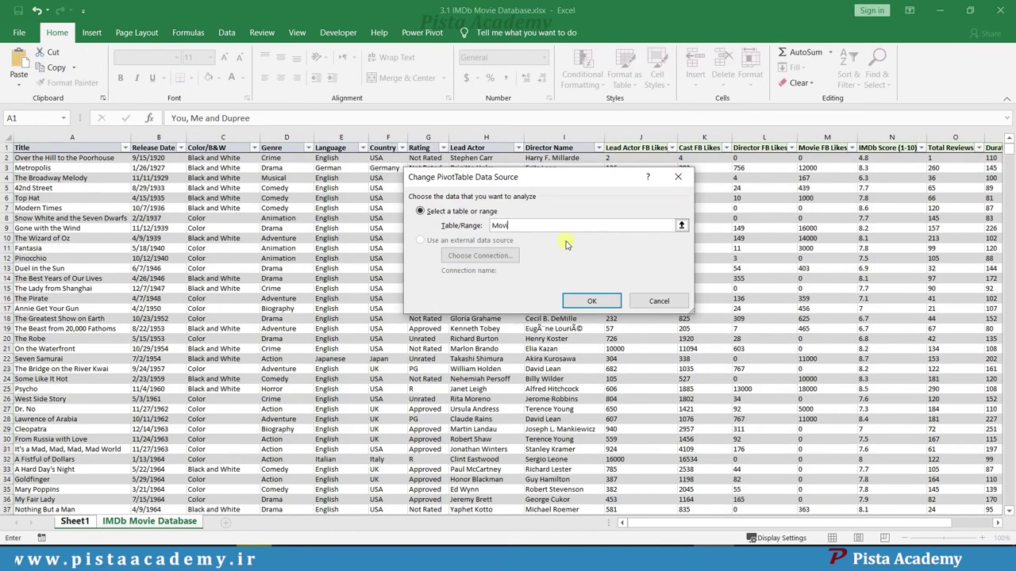
{"action": "left_click", "coordinate": [591, 301]}
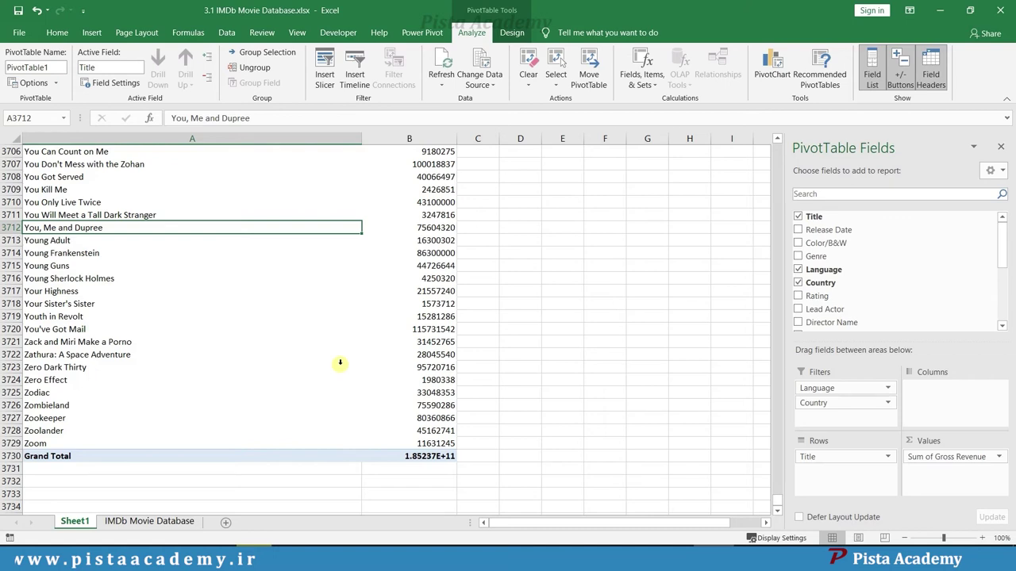
Switch to the workbook 3.3 2016_Movies.xlsx and copy its movie rows A2:R9 without the headers.
{"action": "left_click", "coordinate": [162, 521]}
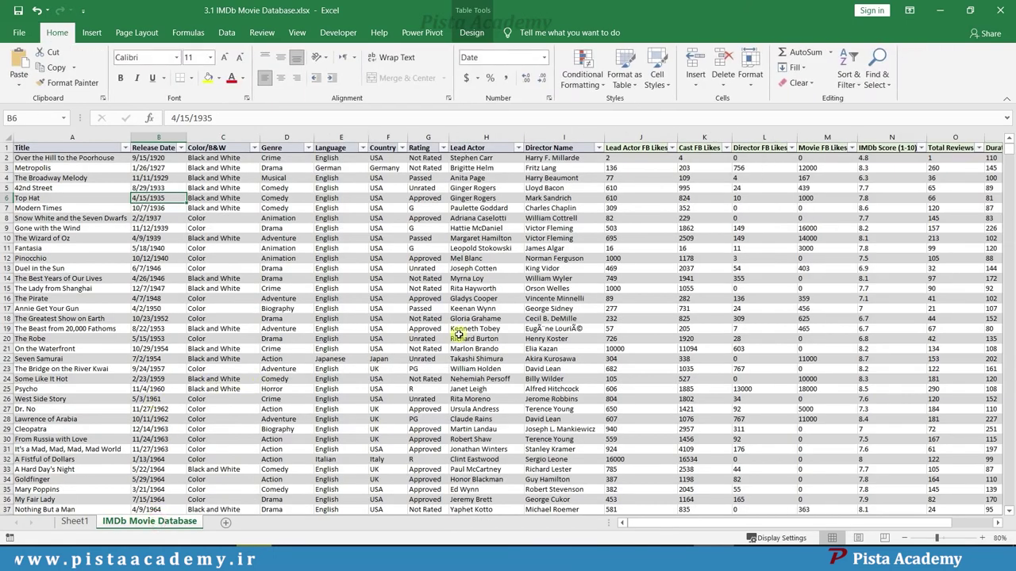
{"action": "left_click_drag", "start_coordinate": [1008, 155], "coordinate": [1006, 516]}
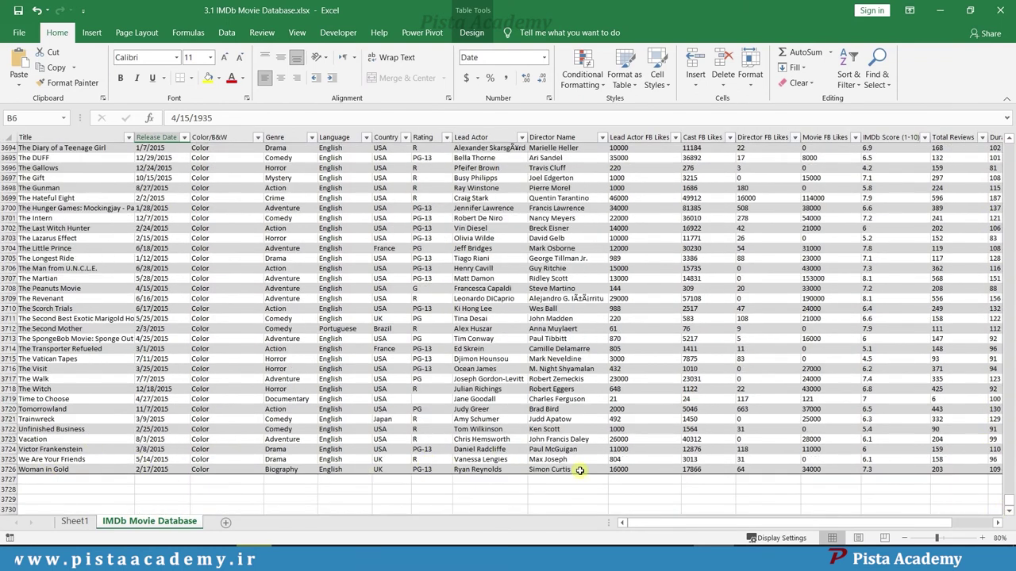
{"action": "key", "text": "ctrl+Tab"}
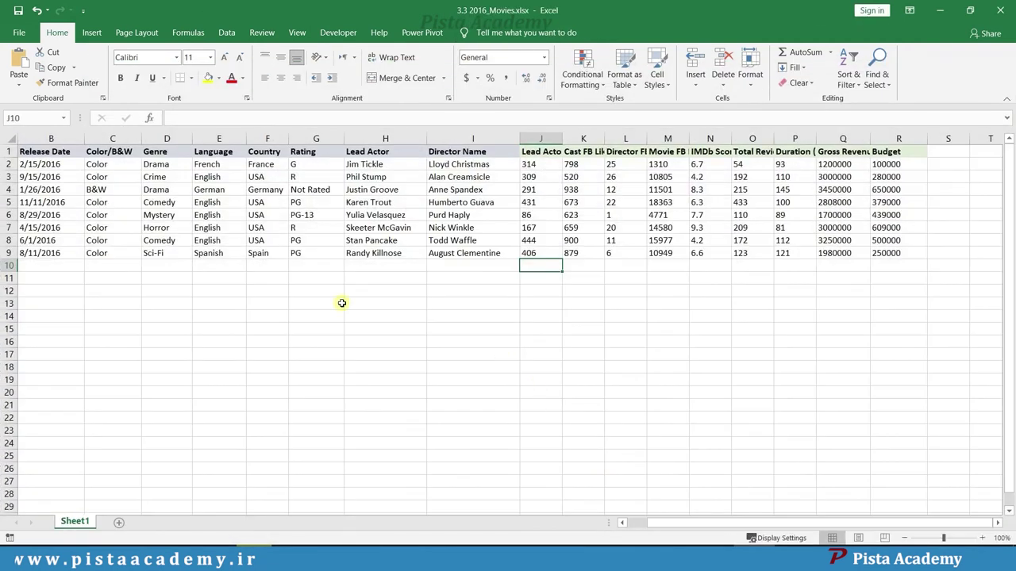
{"action": "left_click_drag", "start_coordinate": [669, 521], "coordinate": [580, 511]}
{"action": "left_click_drag", "start_coordinate": [68, 164], "coordinate": [821, 256]}
{"action": "key", "text": "ctrl+c"}
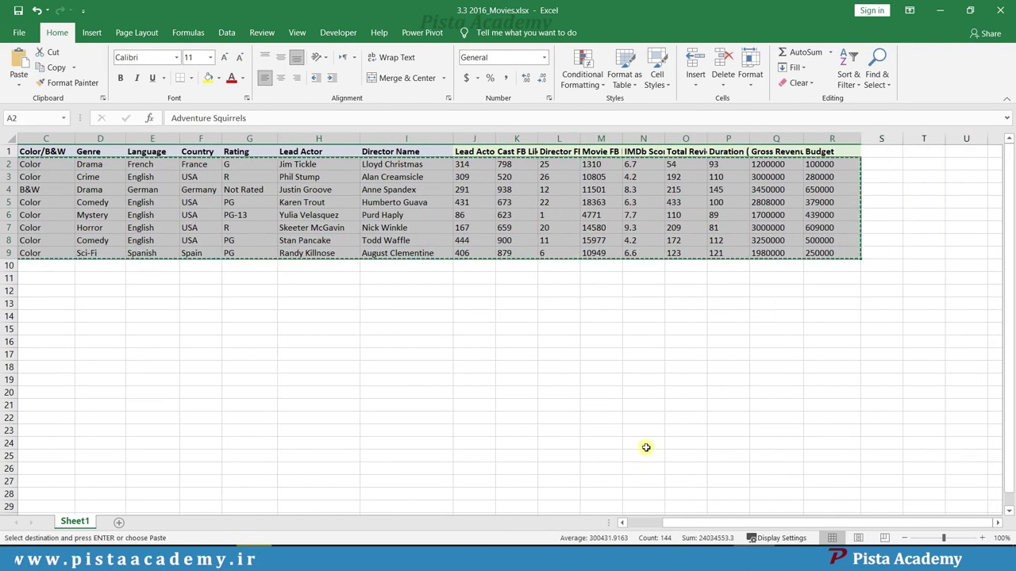
Paste the copied 2016 movies into 3.1 IMDb Movie Database.xlsx directly below the Movies table, starting at A3727, and check the added rows.
{"action": "key", "text": "ctrl+Tab"}
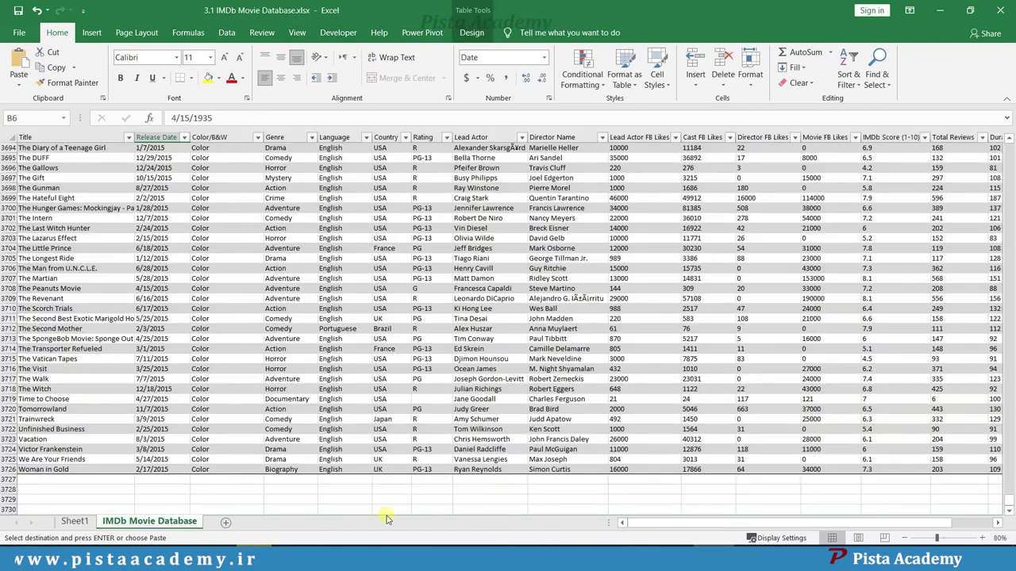
{"action": "left_click", "coordinate": [50, 479]}
{"action": "key", "text": "ctrl+v"}
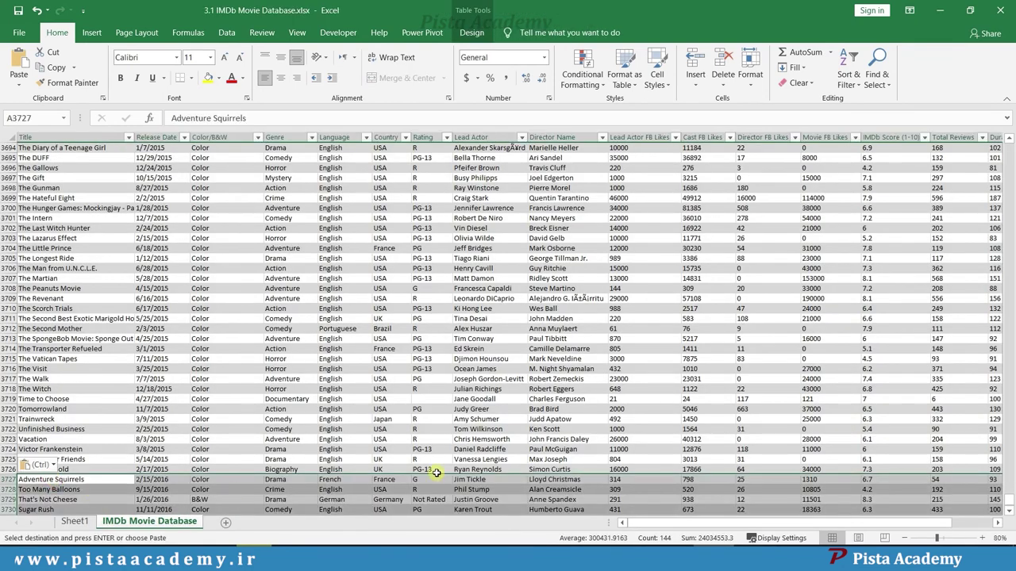
{"action": "left_click", "coordinate": [1008, 510]}
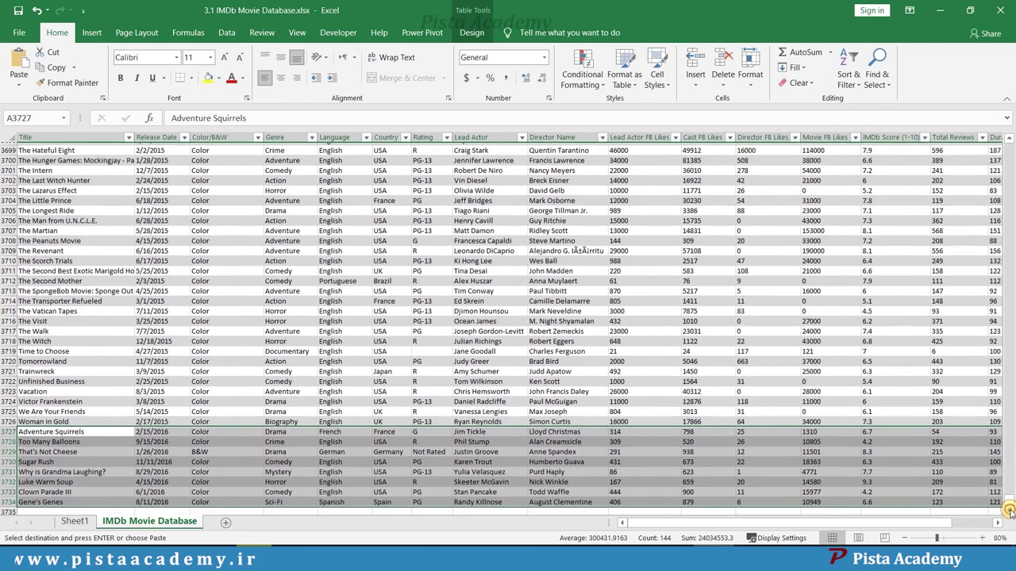
{"action": "left_click", "coordinate": [1009, 511]}
{"action": "left_click", "coordinate": [903, 538]}
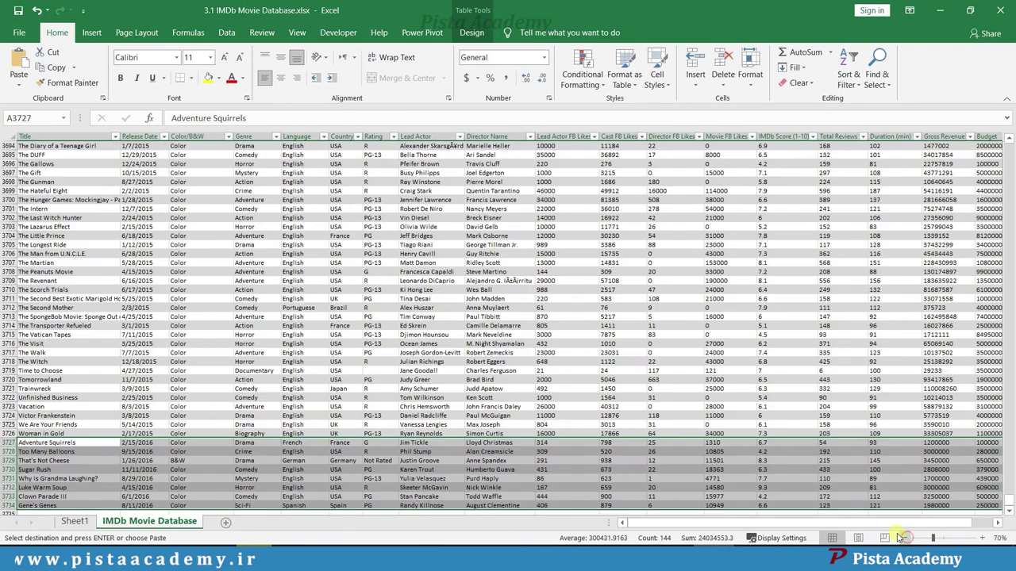
{"action": "left_click", "coordinate": [903, 538]}
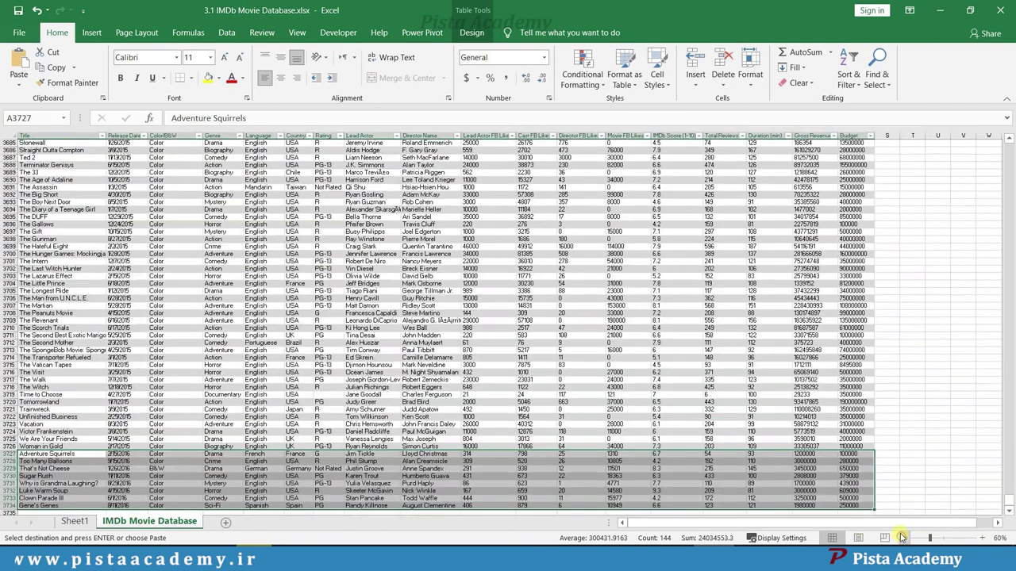
{"action": "left_click", "coordinate": [915, 379]}
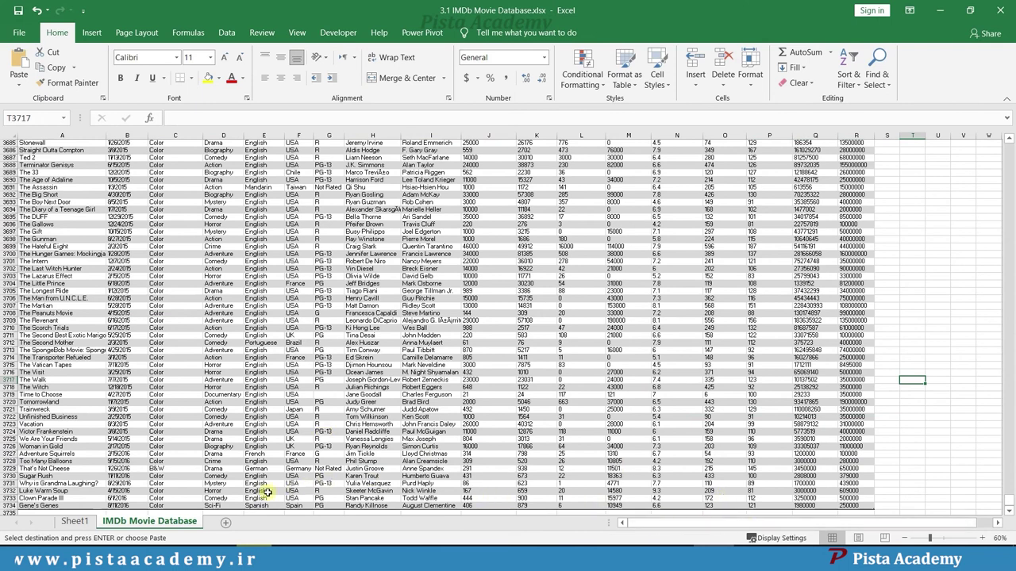
Refresh the PivotTable on Sheet1 to include the appended 2016 movies, and check the rows at its end.
{"action": "left_click", "coordinate": [77, 522]}
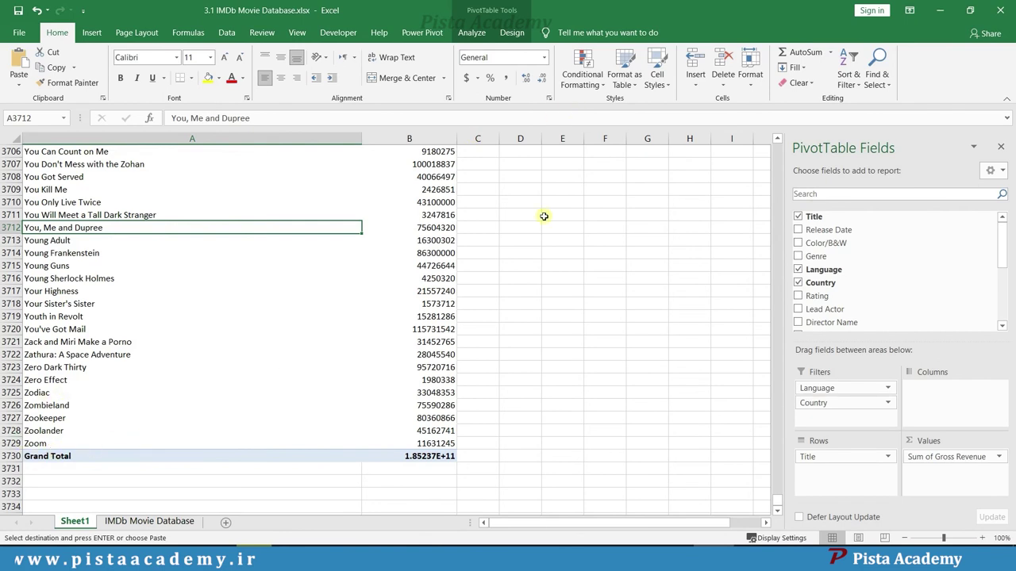
{"action": "left_click", "coordinate": [472, 33]}
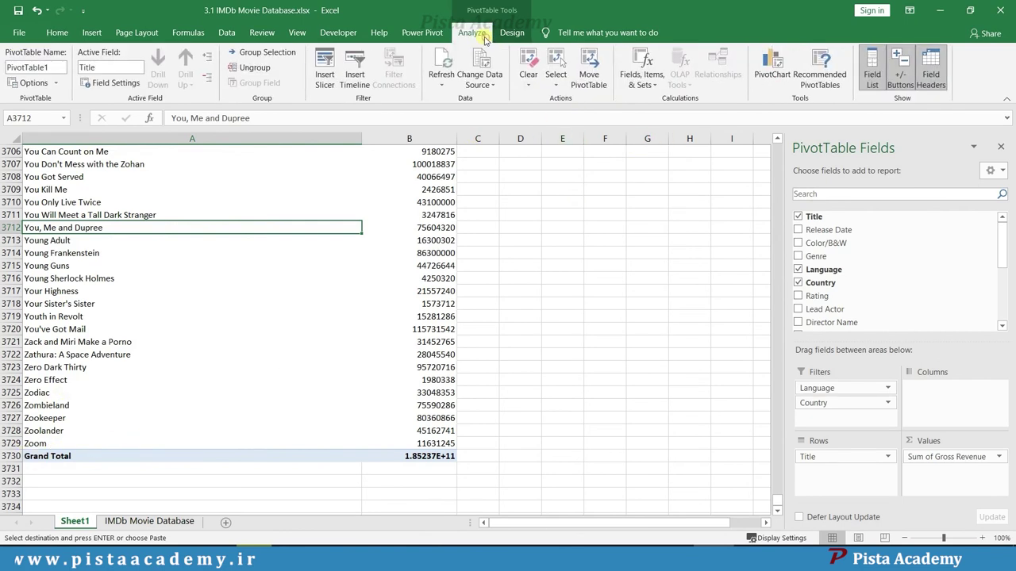
{"action": "left_click", "coordinate": [441, 62]}
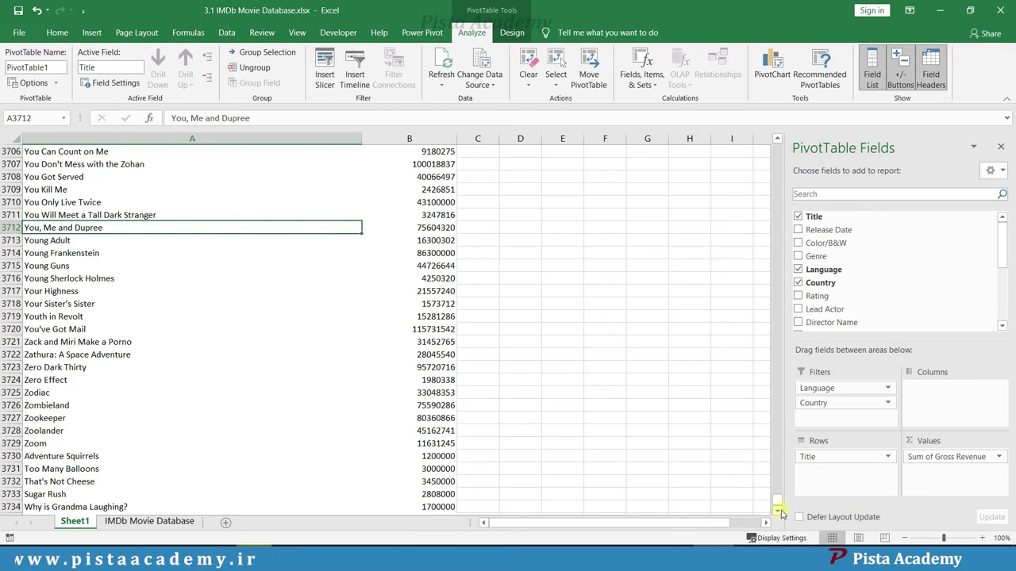
{"action": "scroll", "coordinate": [782, 514], "scroll_direction": "down", "scroll_amount": 2}
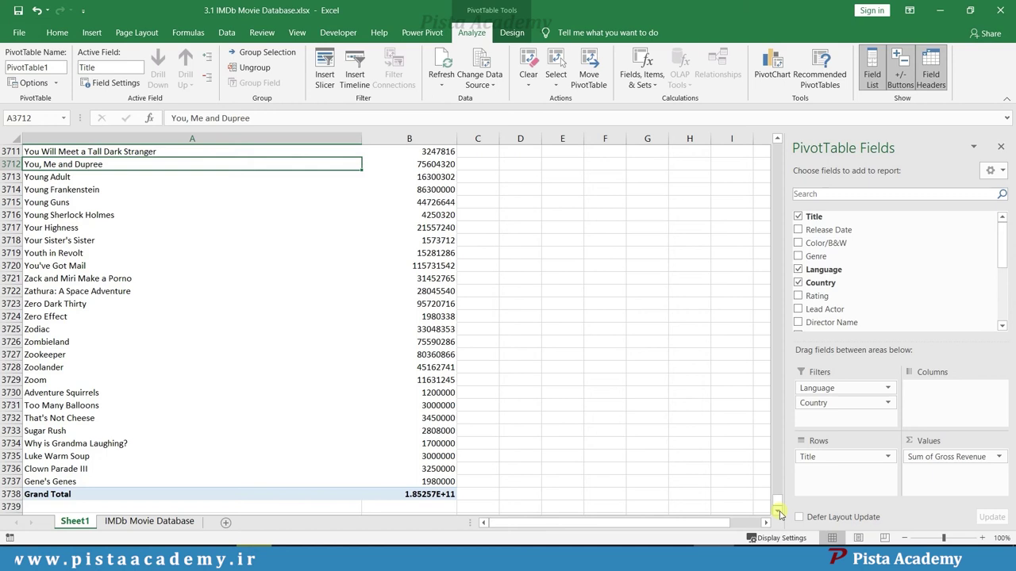
Examine the Movies table's design options, including Convert to Range, on the IMDb Movie Database sheet, and return to the PivotTable on Sheet1.
{"action": "left_click", "coordinate": [181, 522]}
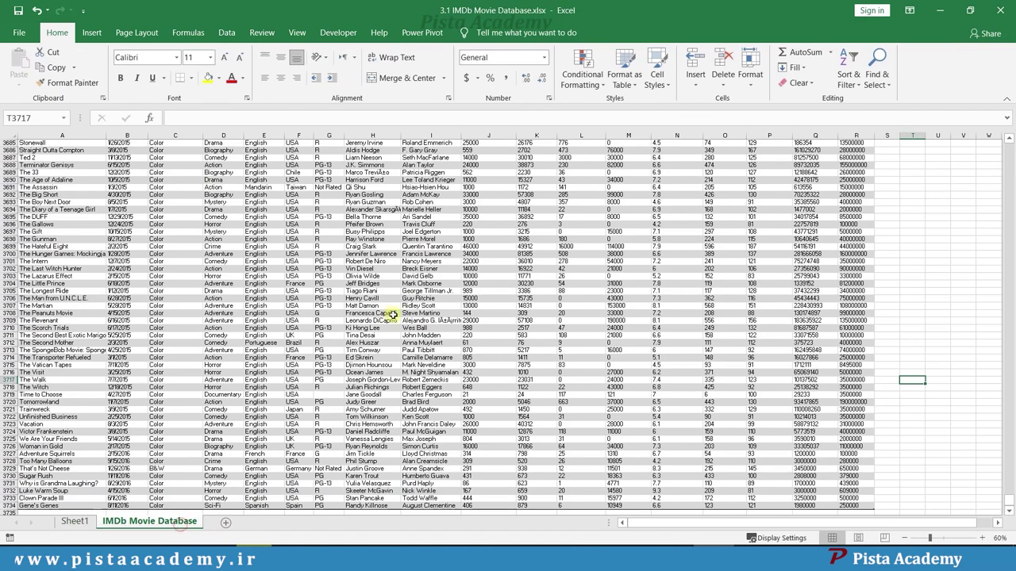
{"action": "left_click_drag", "start_coordinate": [1008, 500], "coordinate": [1003, 142]}
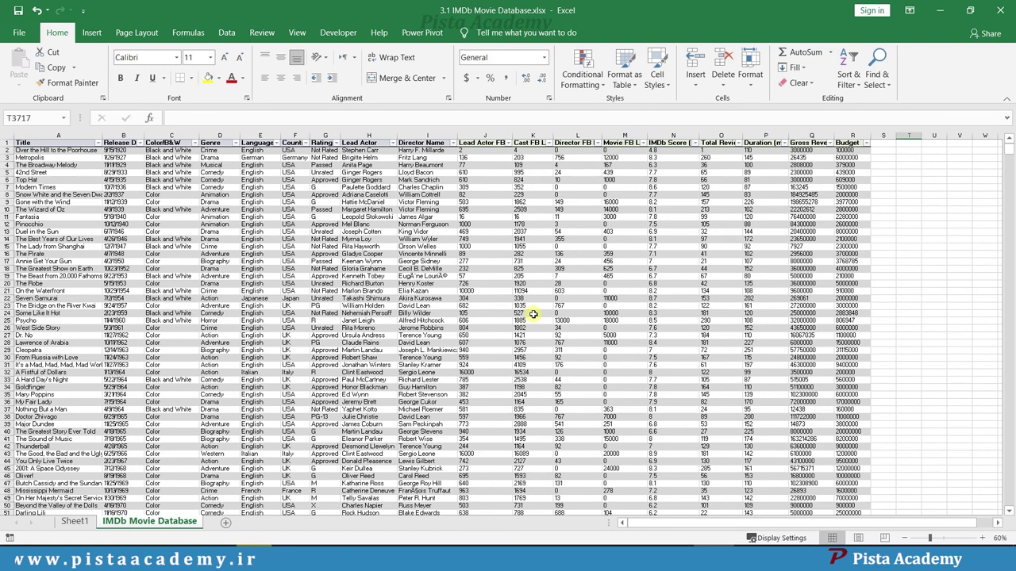
{"action": "left_click", "coordinate": [338, 260]}
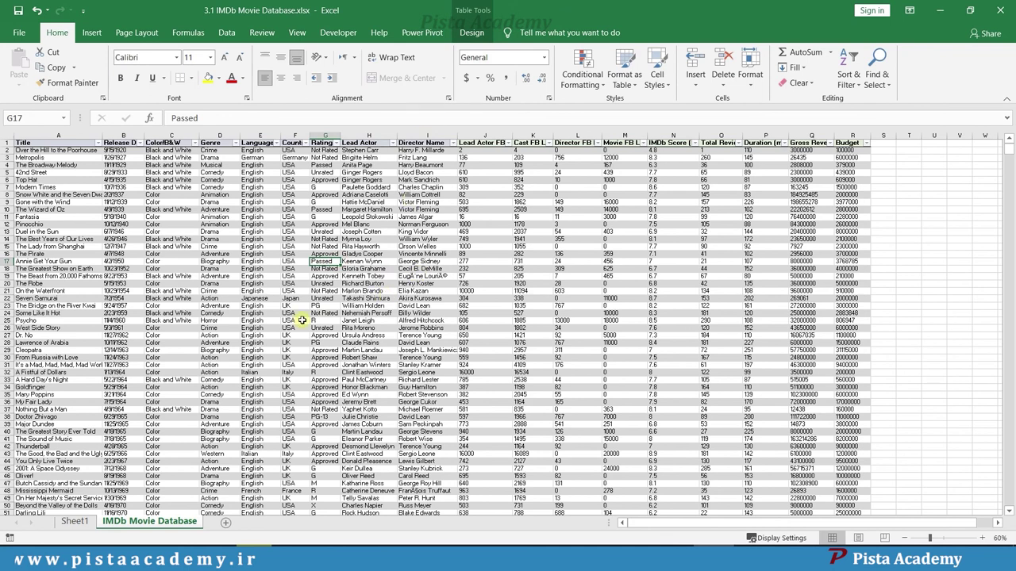
{"action": "left_click", "coordinate": [467, 12]}
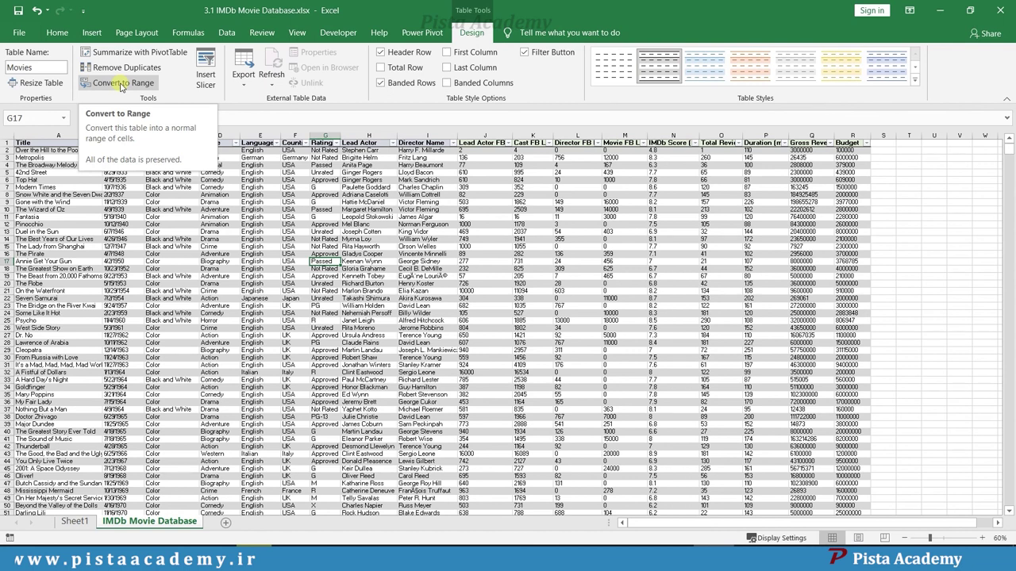
{"action": "left_click", "coordinate": [74, 522]}
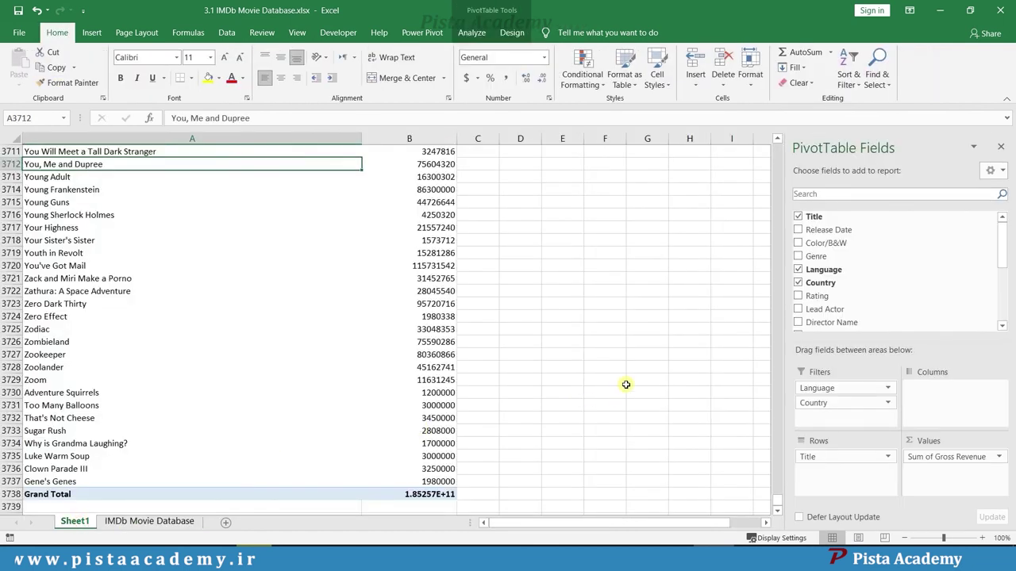